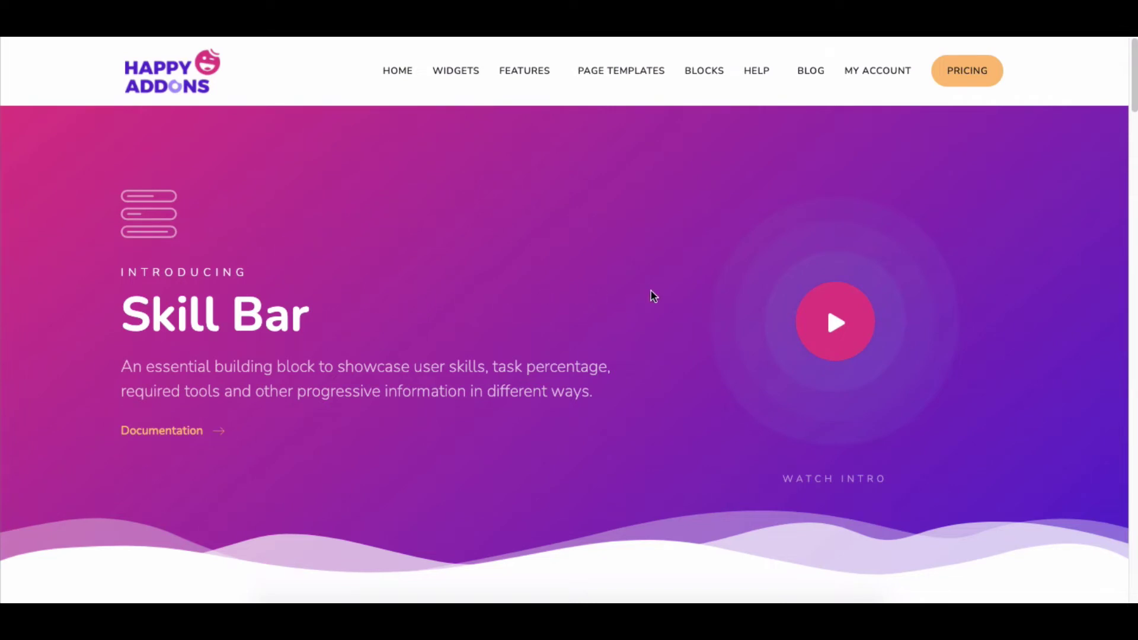
Examine the Skill Bar demo designs on the Happy Addons widget page
scroll(1058, 275, down, 10)
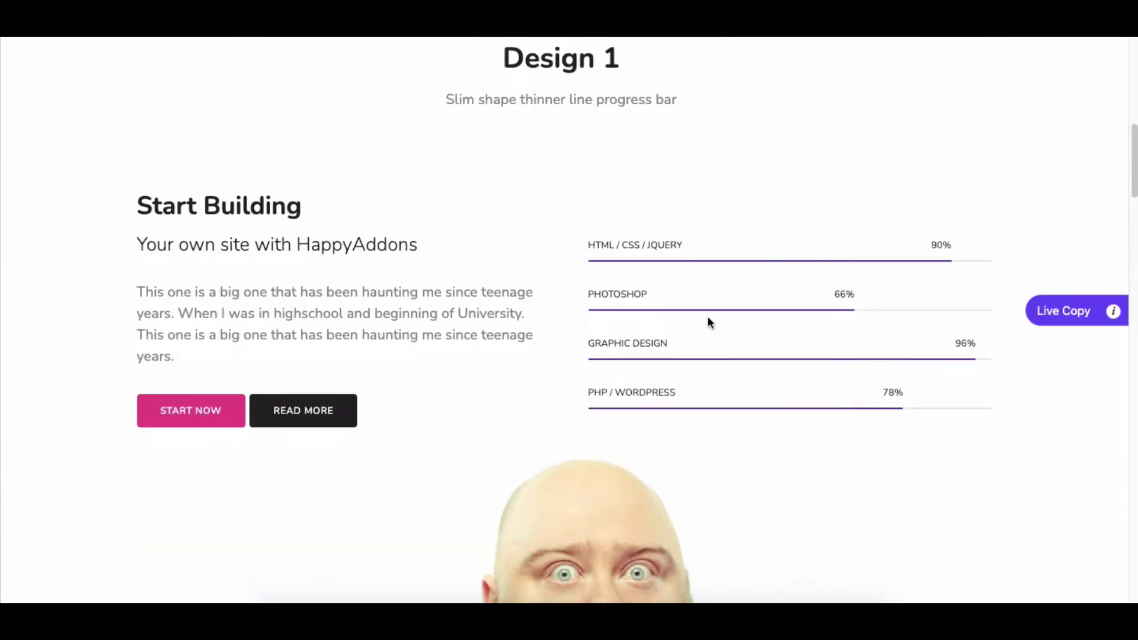
scroll(702, 411, down, 10)
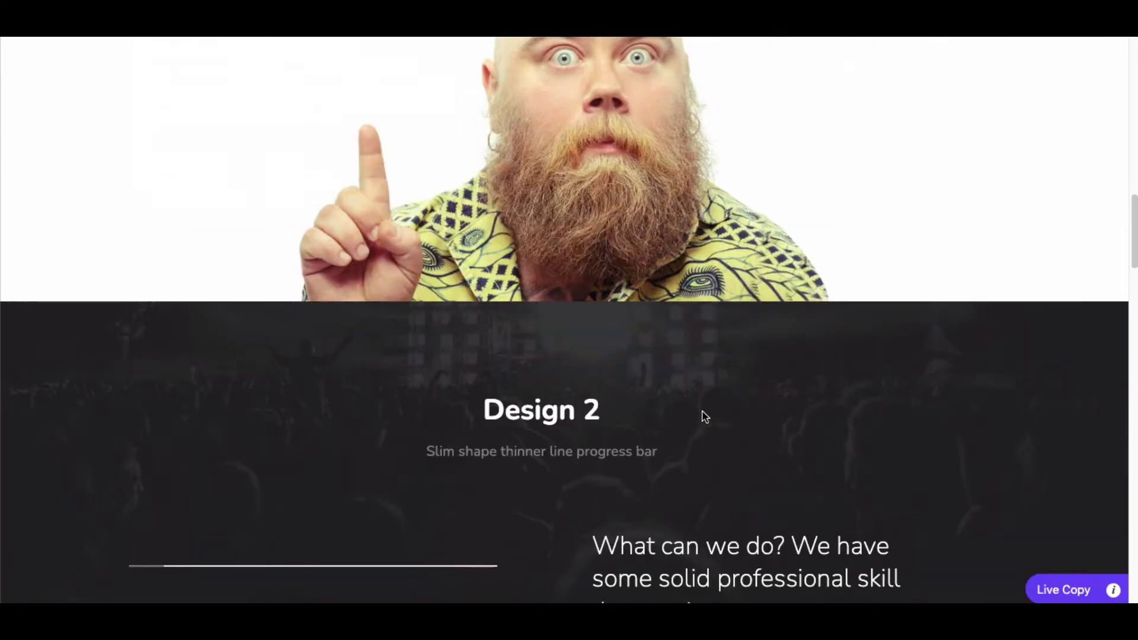
scroll(703, 410, down, 2)
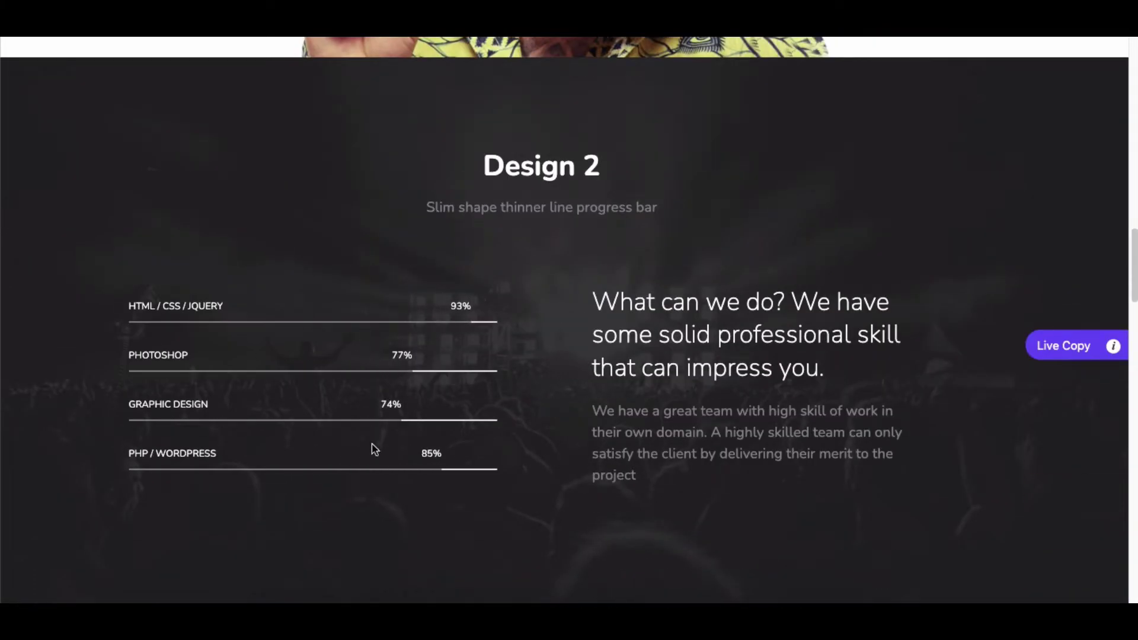
scroll(1081, 422, down, 12)
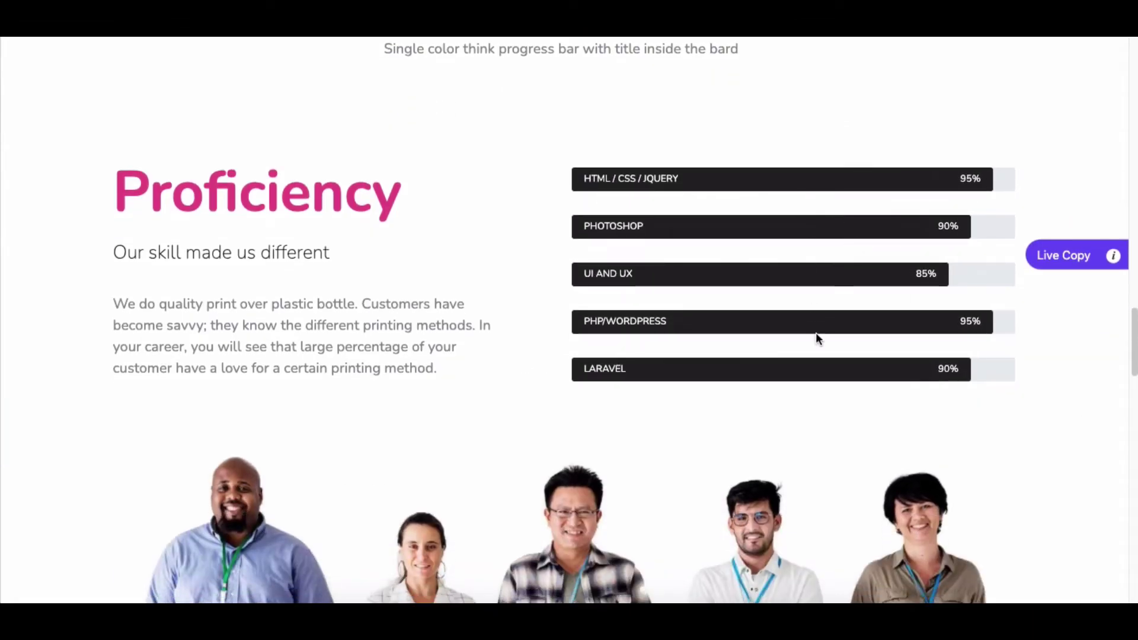
scroll(1076, 372, down, 12)
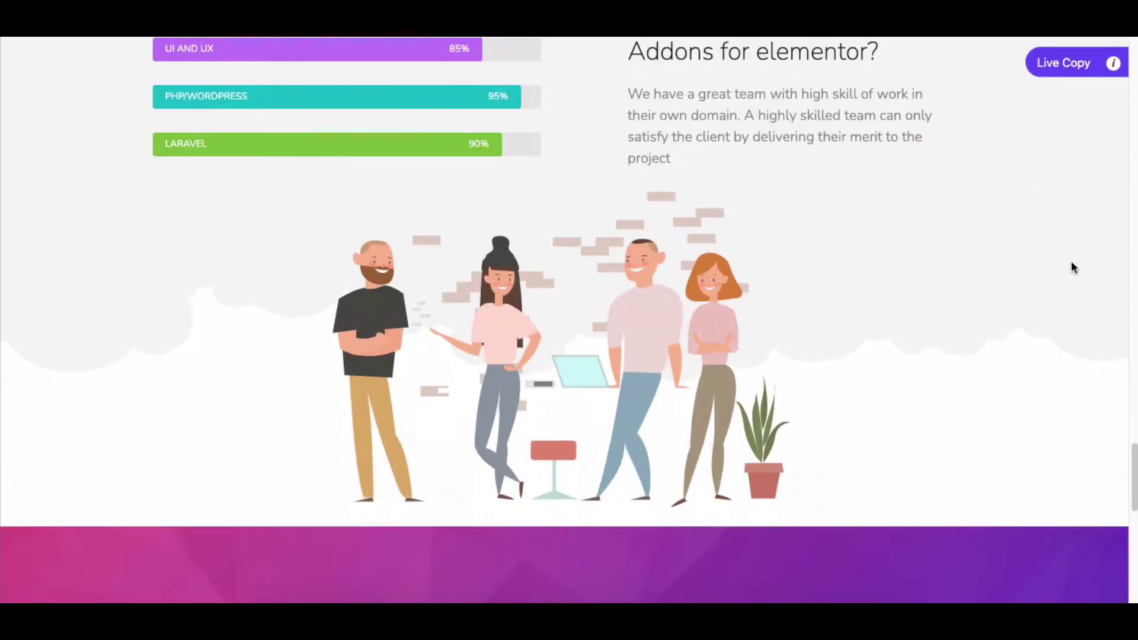
scroll(1073, 267, up, 12)
scroll(1073, 267, up, 20)
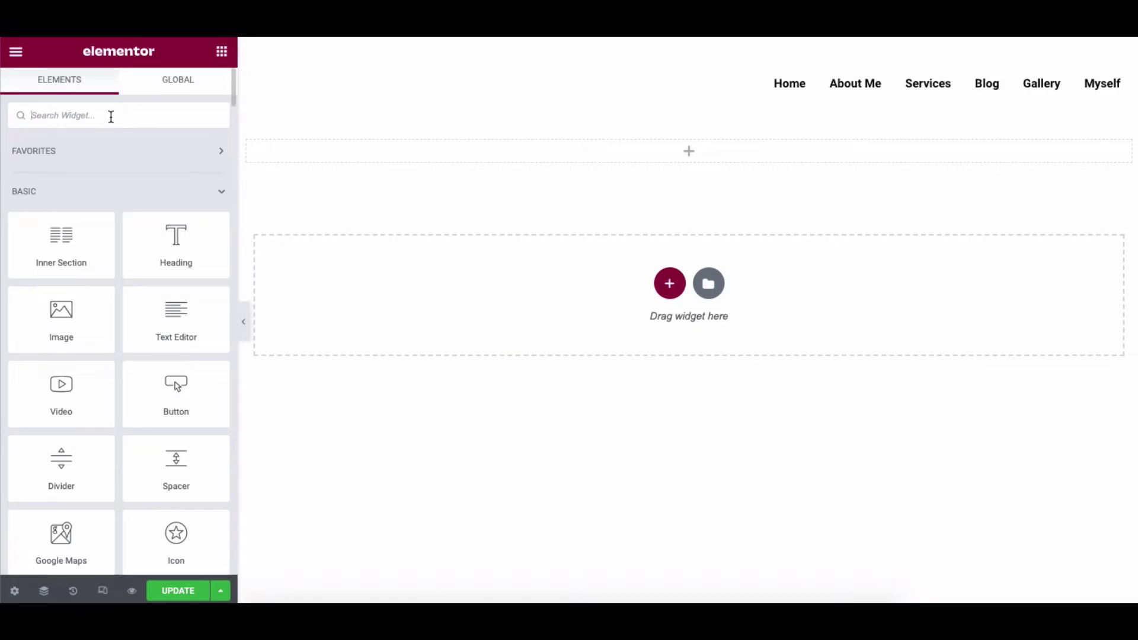
Insert a Skill Bars widget into the empty section and add a first skill item to it
text(Skill)
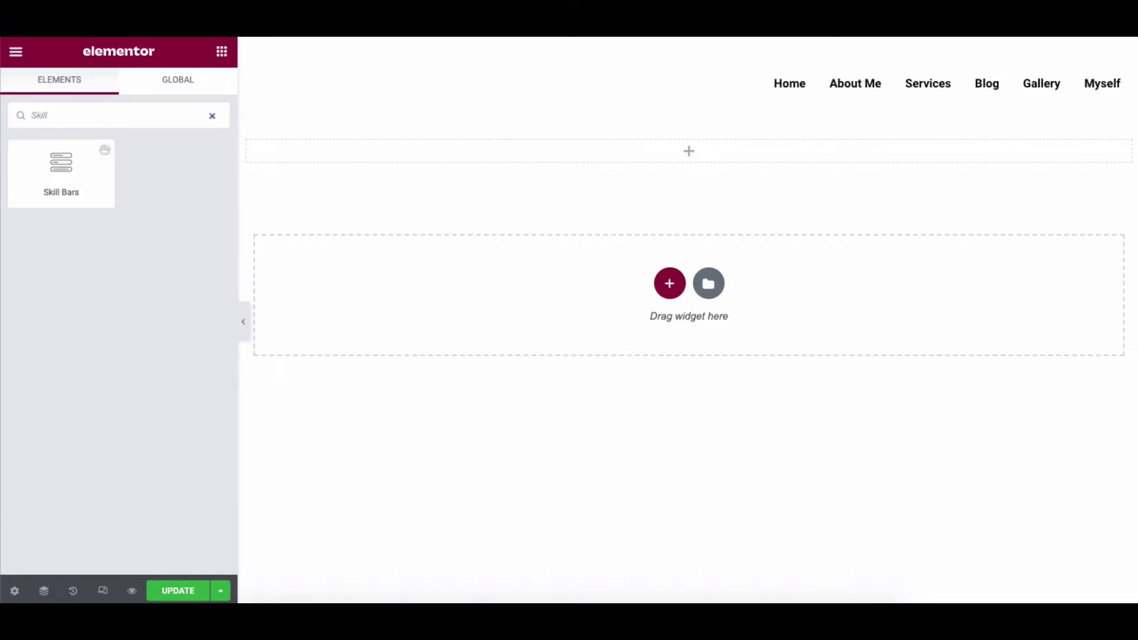
drag(62, 172, 581, 154)
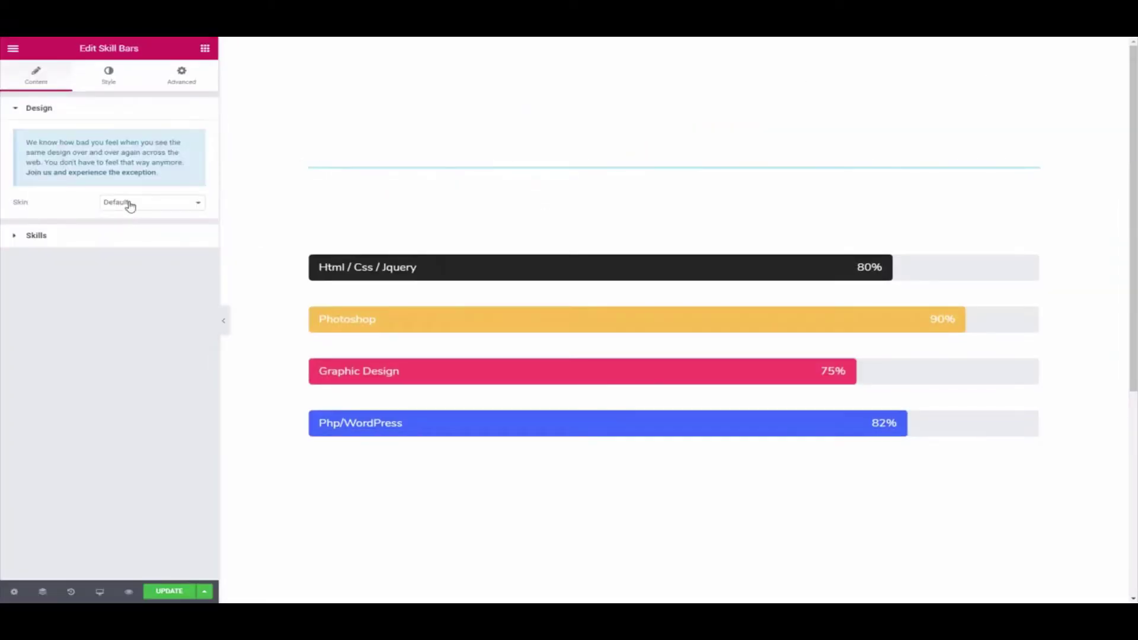
click(127, 204)
click(13, 235)
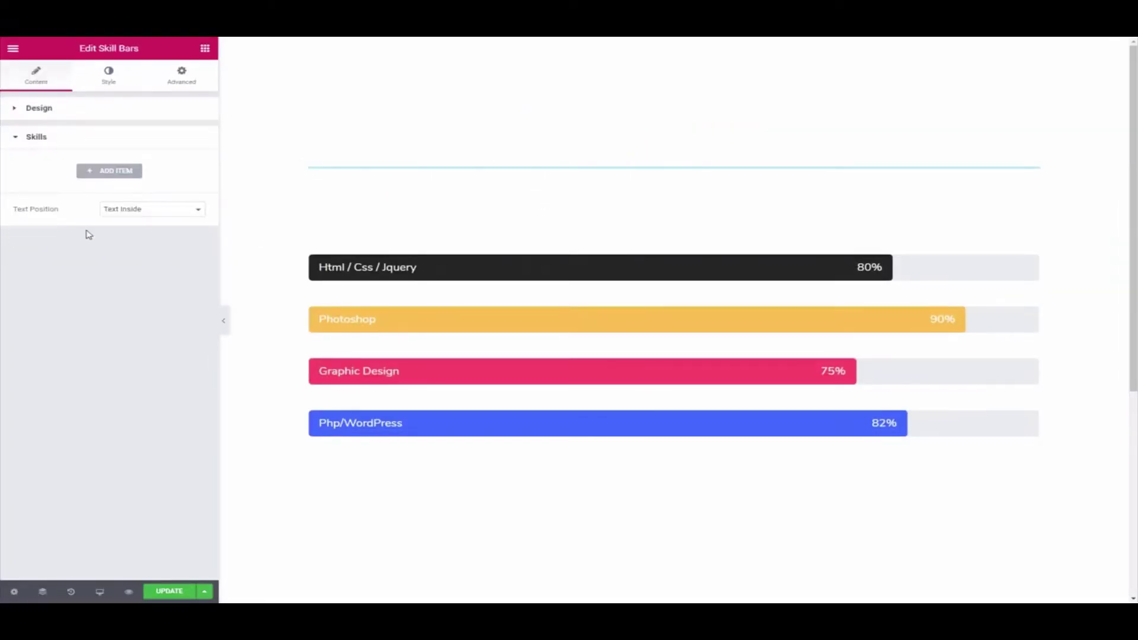
click(106, 176)
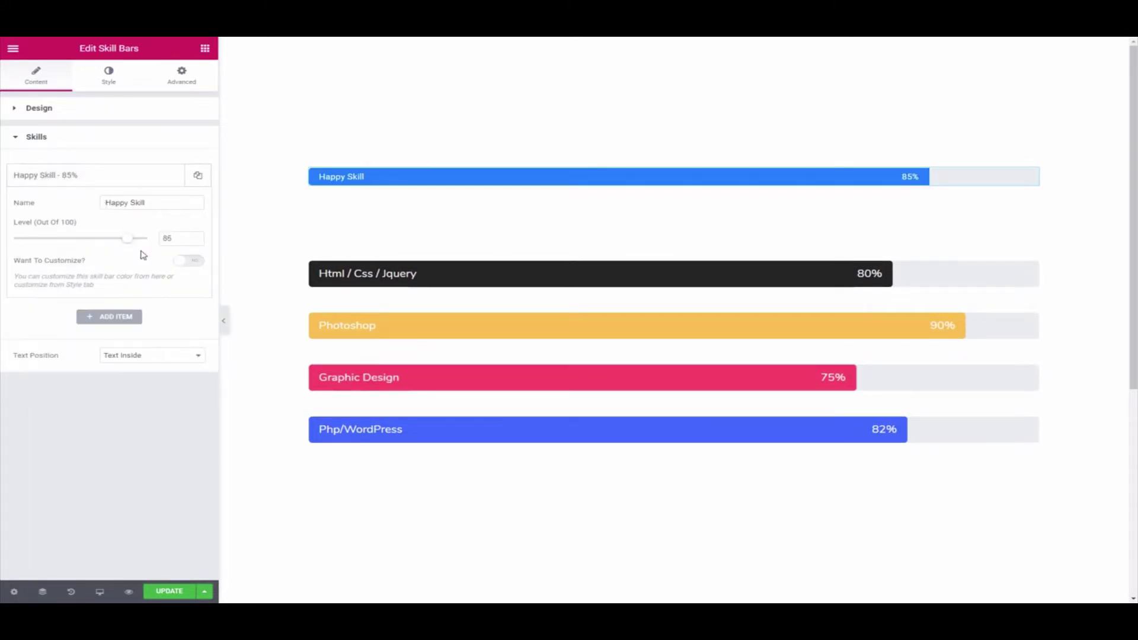
Name the first skill "Html/ Css/ Jquery" and set its level to 80
triple_click(112, 203)
text(Html/ )
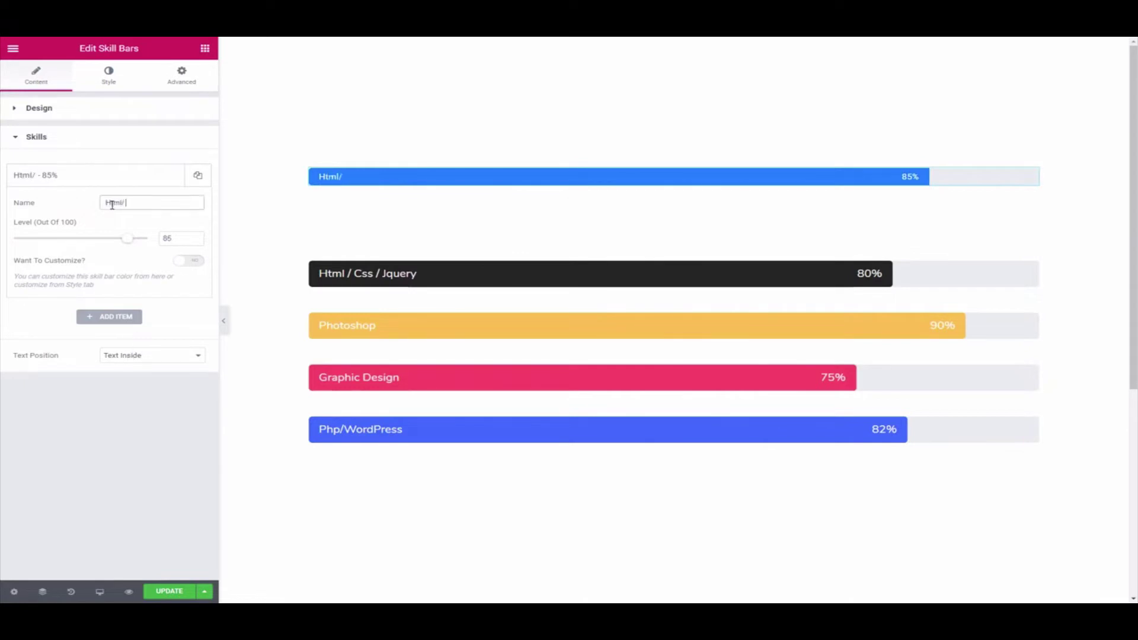
text(Css/ Jquery)
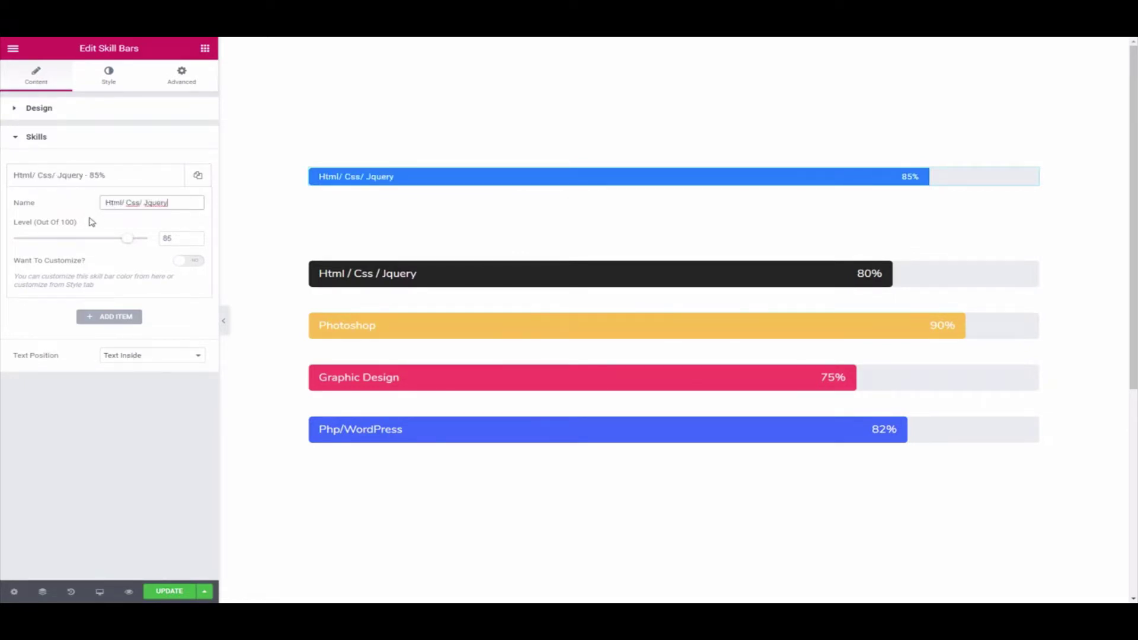
click(118, 227)
drag(128, 242, 121, 240)
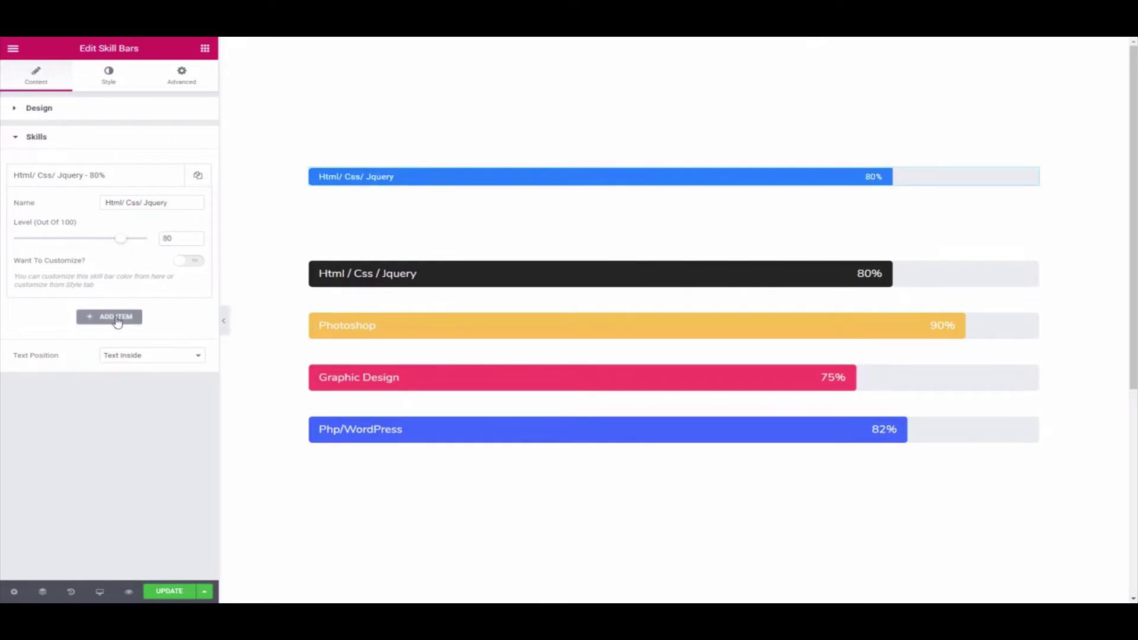
Check the available text position options for the skill bars
click(171, 357)
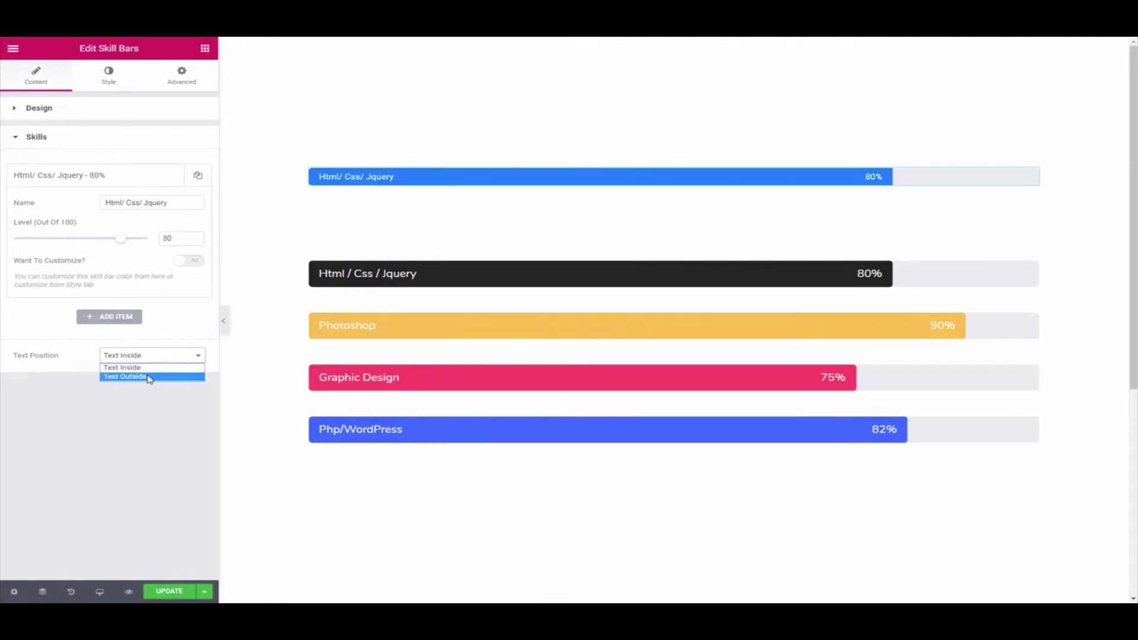
click(149, 378)
click(19, 138)
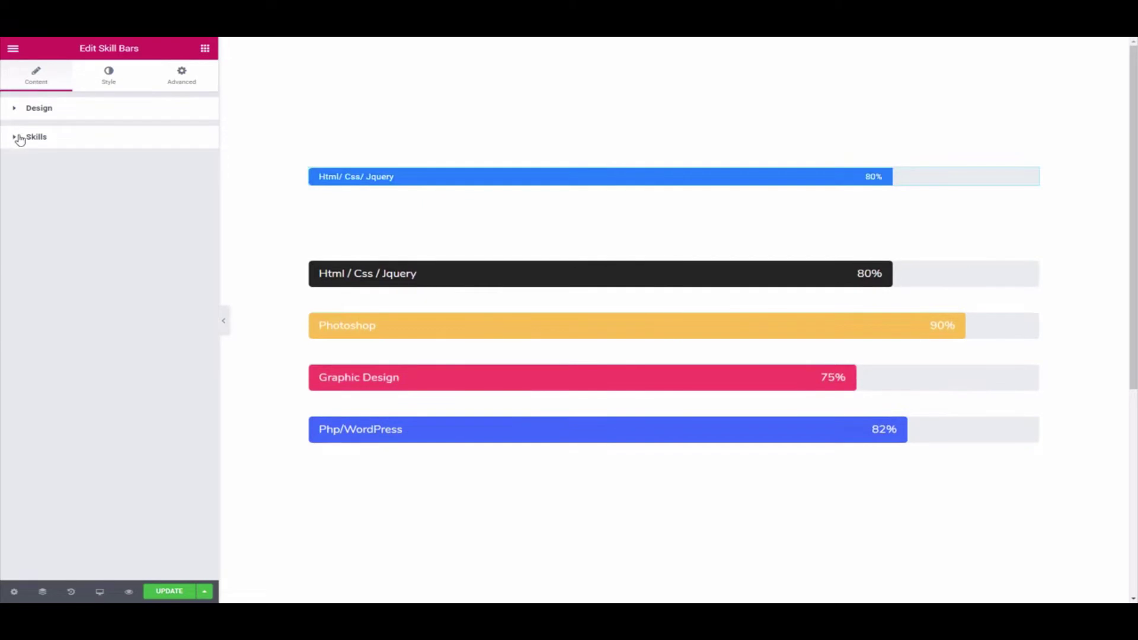
Set the skill bar height to 42 and the border radius to 5 on all corners
click(97, 83)
drag(51, 148, 35, 149)
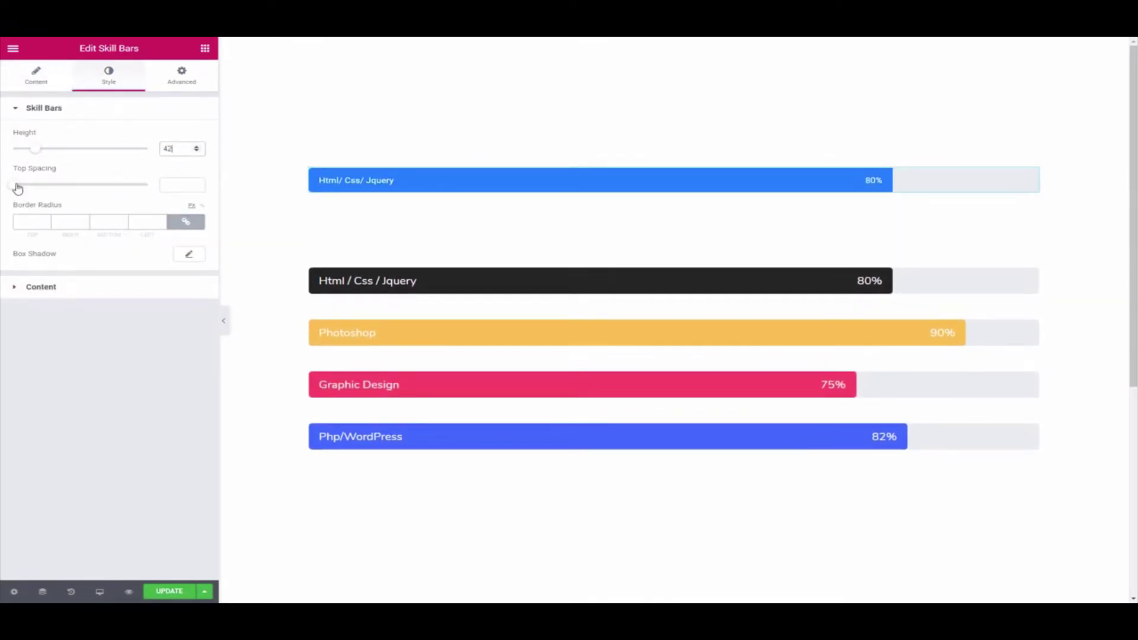
text(5)
click(189, 254)
click(162, 256)
Set the level color of the skill bar to #242424
click(24, 287)
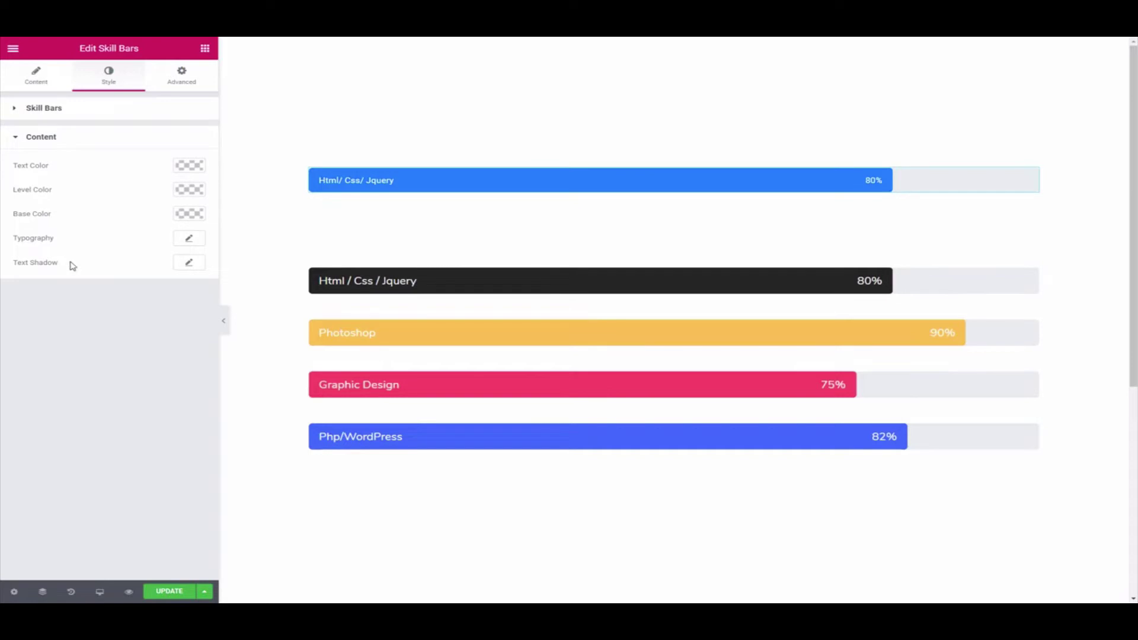
click(185, 191)
click(58, 191)
text(#242424)
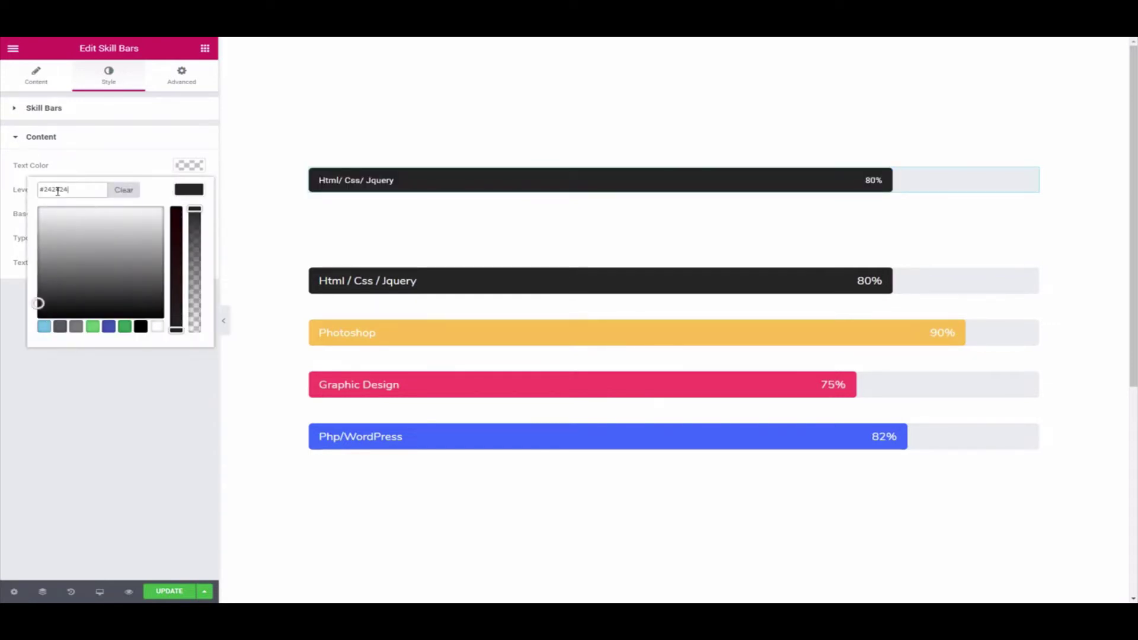
click(122, 370)
Set the text color of the skill bar to white, #ffffff
click(197, 172)
click(109, 304)
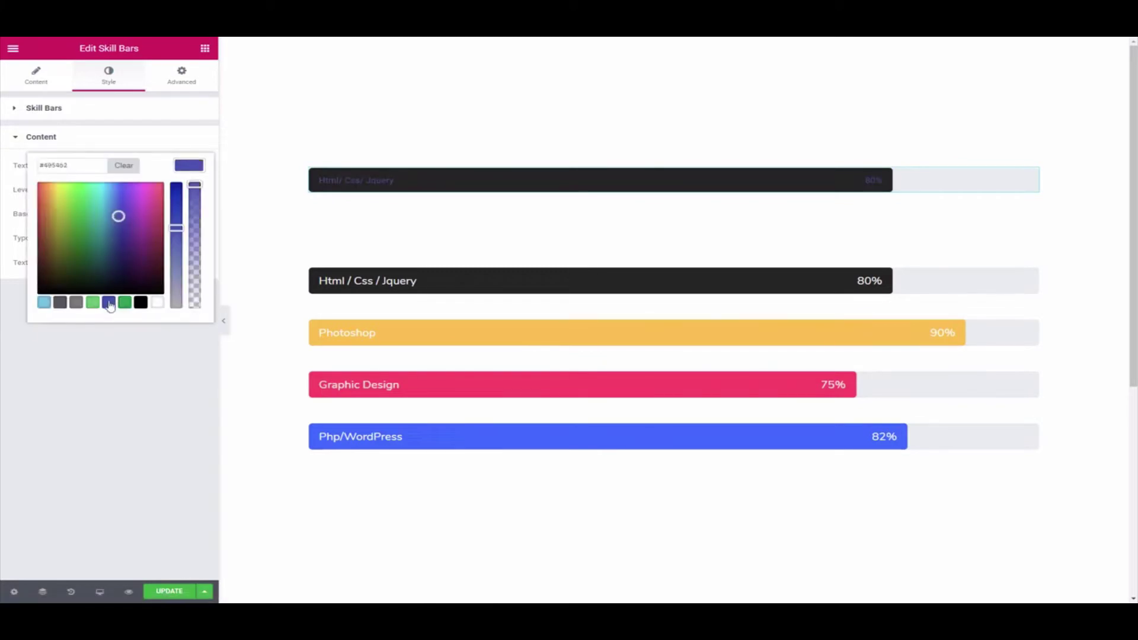
click(50, 196)
click(58, 197)
click(157, 306)
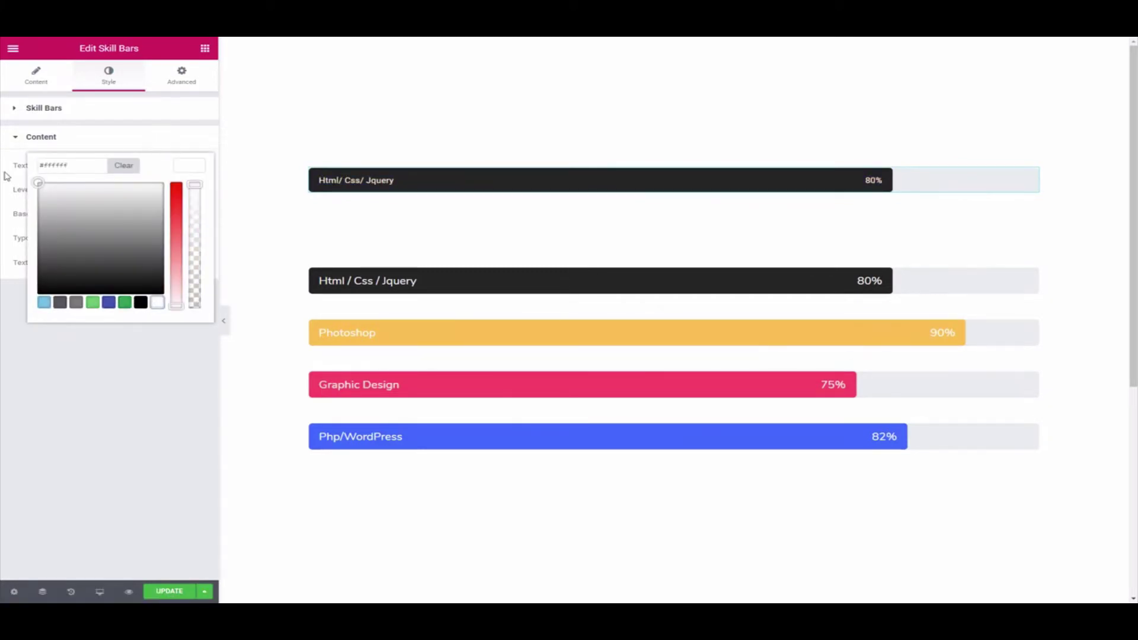
click(7, 175)
Give the skill bar's base color a light grey shade, #e0e0e0
click(189, 213)
click(102, 288)
drag(102, 288, 53, 244)
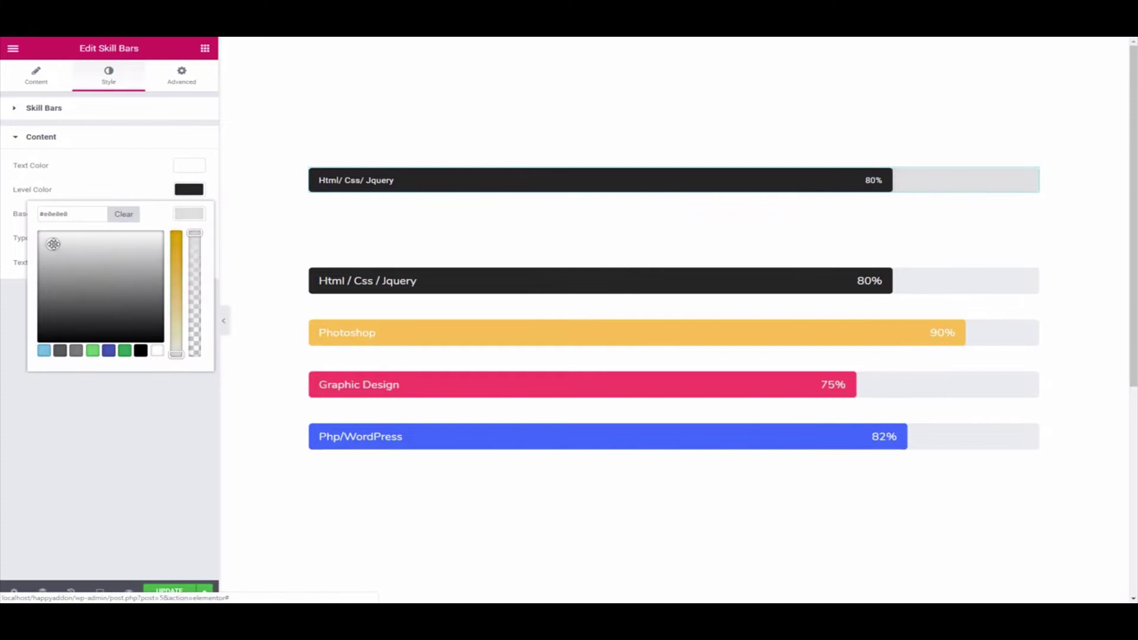
Copy the light grey from the default color palette and apply it as the skill bar's base color
click(13, 49)
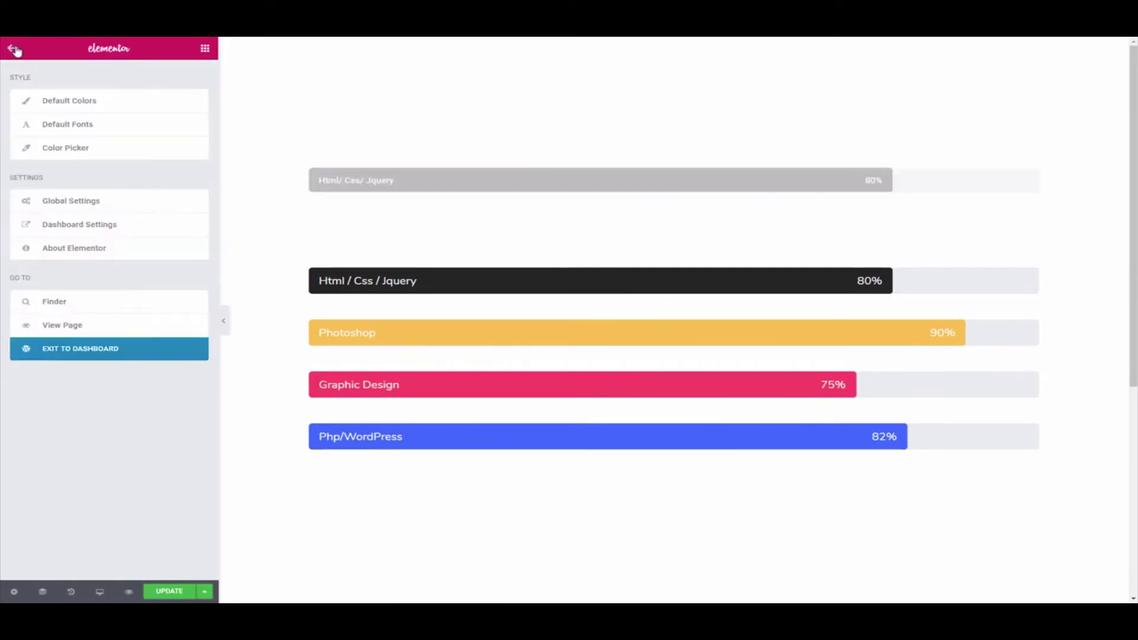
click(62, 99)
click(188, 131)
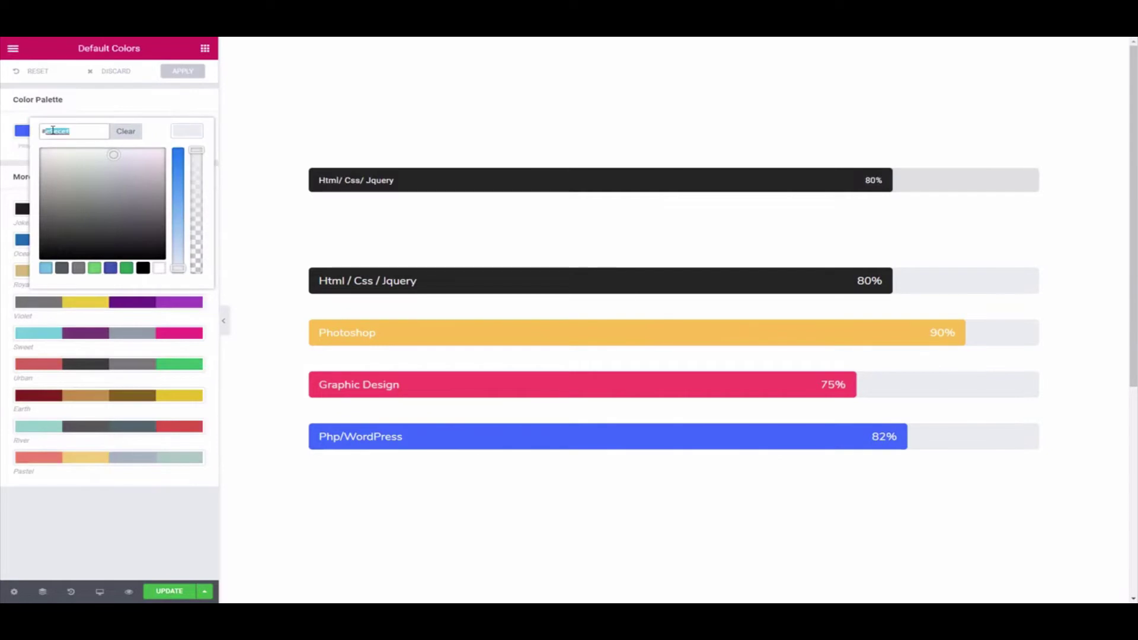
click(526, 190)
click(189, 213)
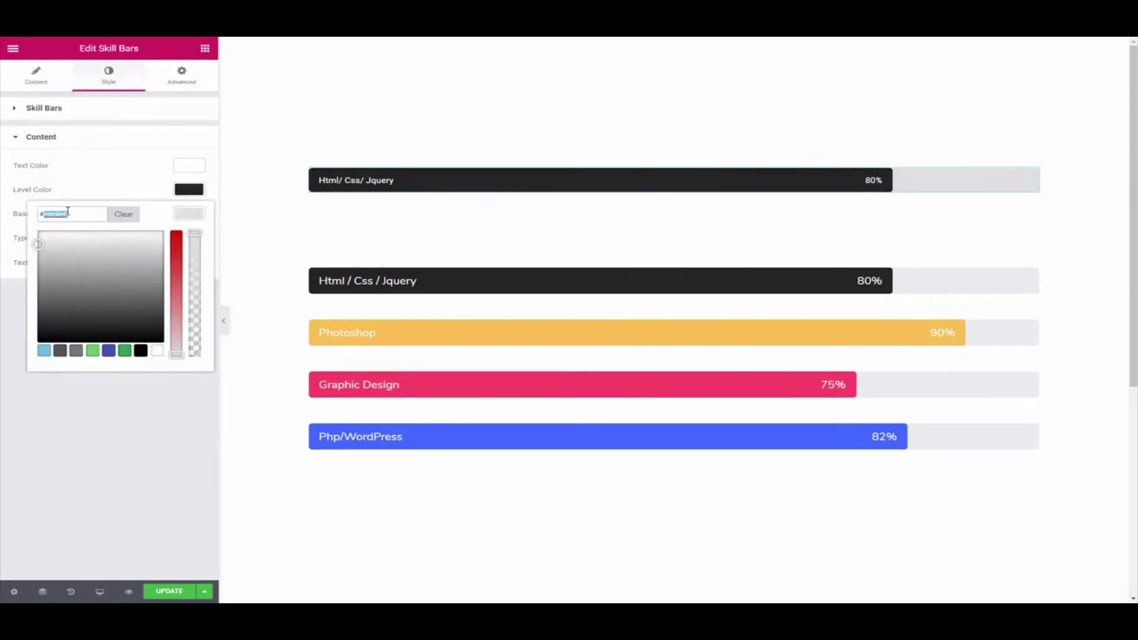
click(20, 305)
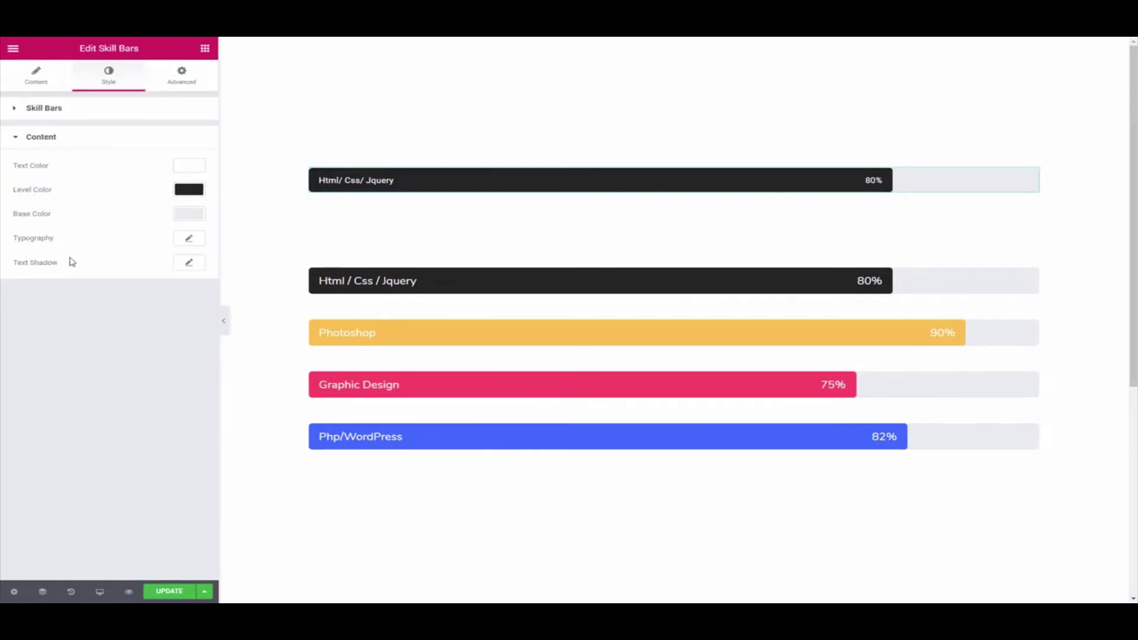
Set the height of the skill bar to 45
click(35, 108)
click(164, 148)
text(45)
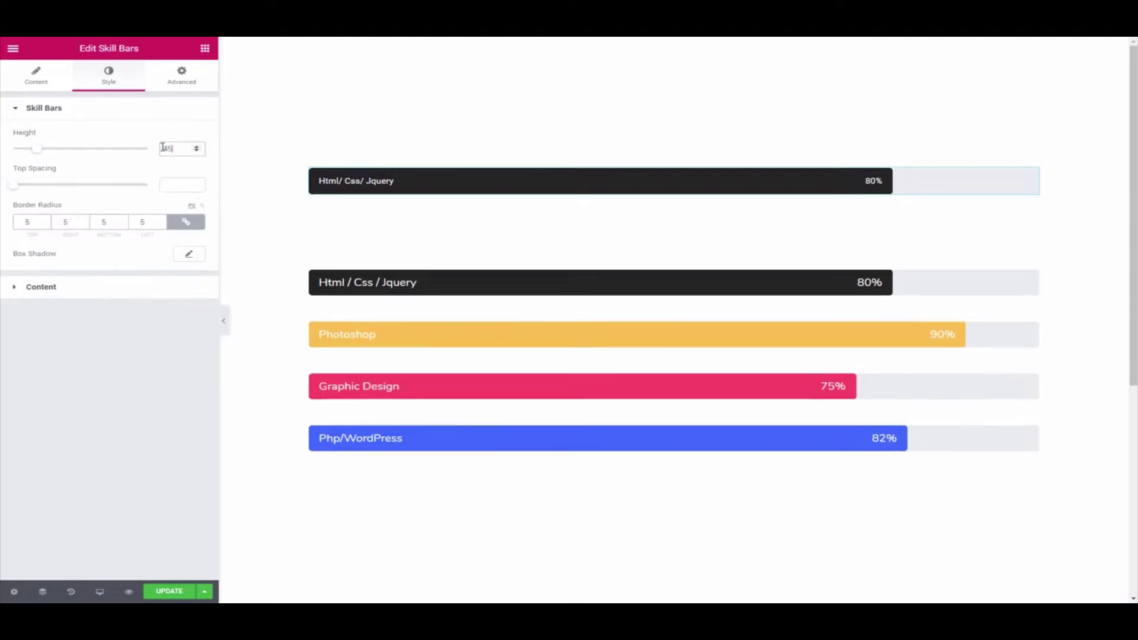
click(21, 109)
click(18, 135)
click(13, 237)
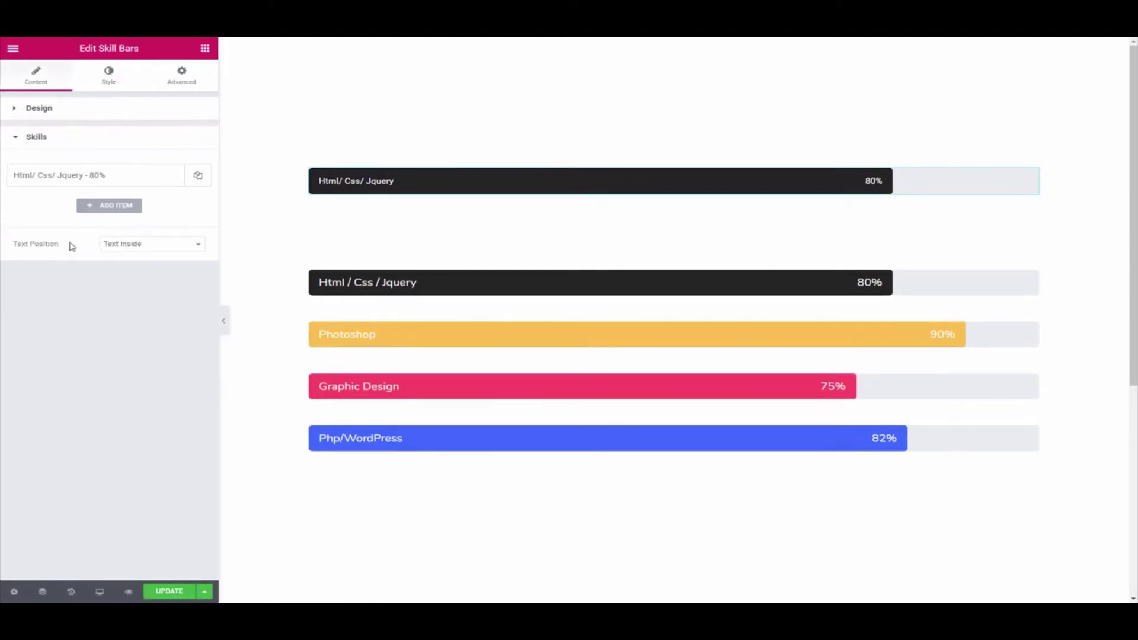
click(118, 83)
Set the skill bar text's font family to Nunito at 18 px and choose its font weight
click(35, 283)
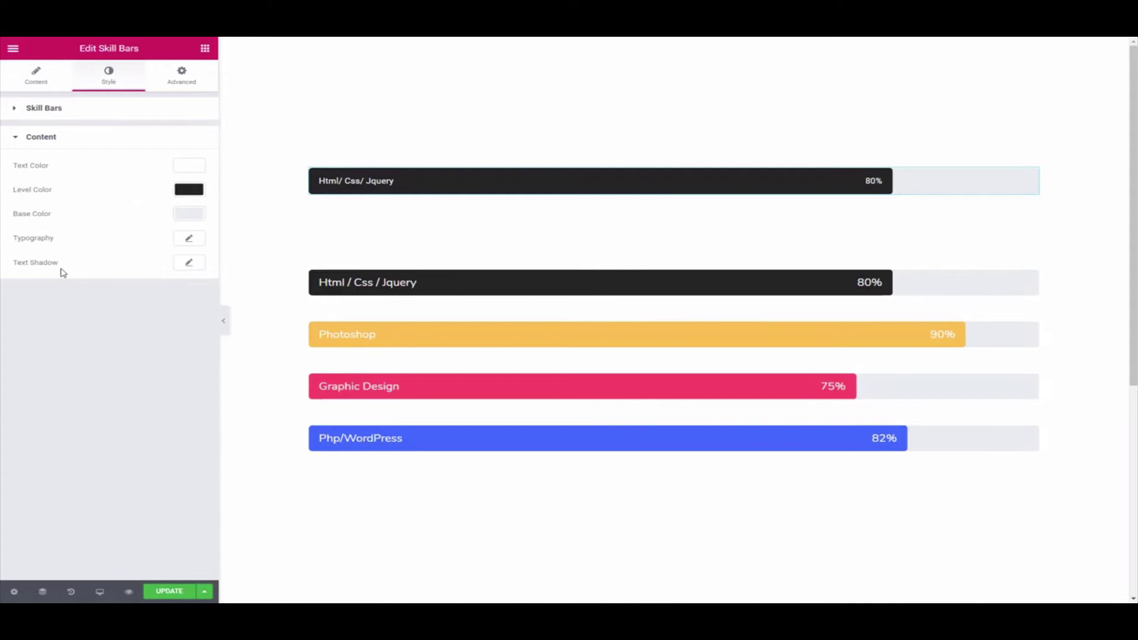
click(189, 238)
click(130, 269)
text(nunito)
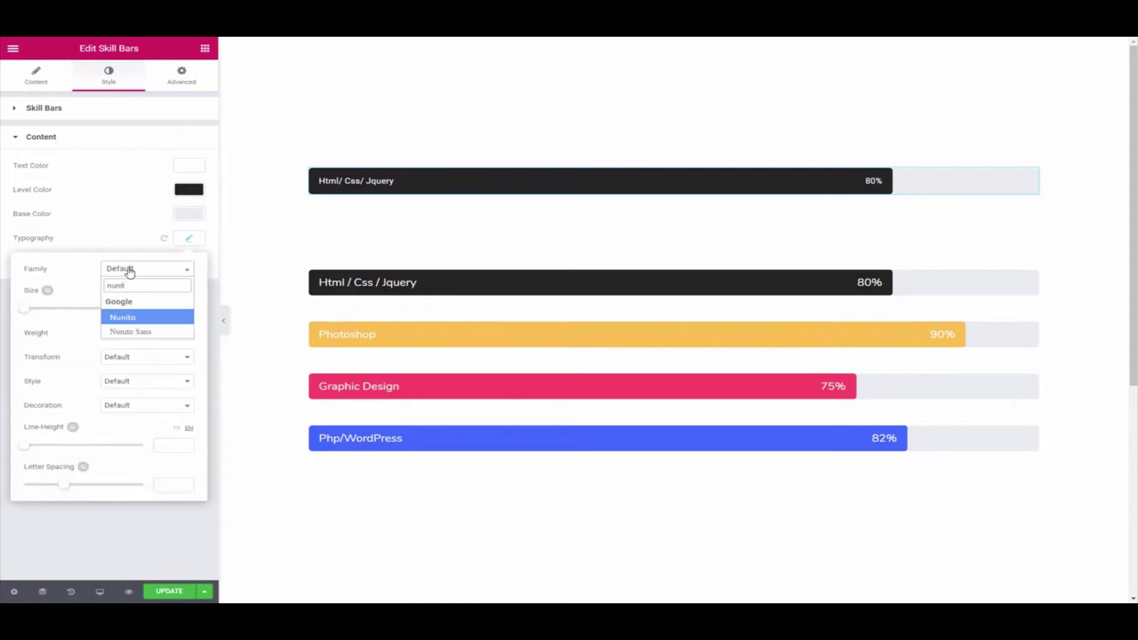
key(Return)
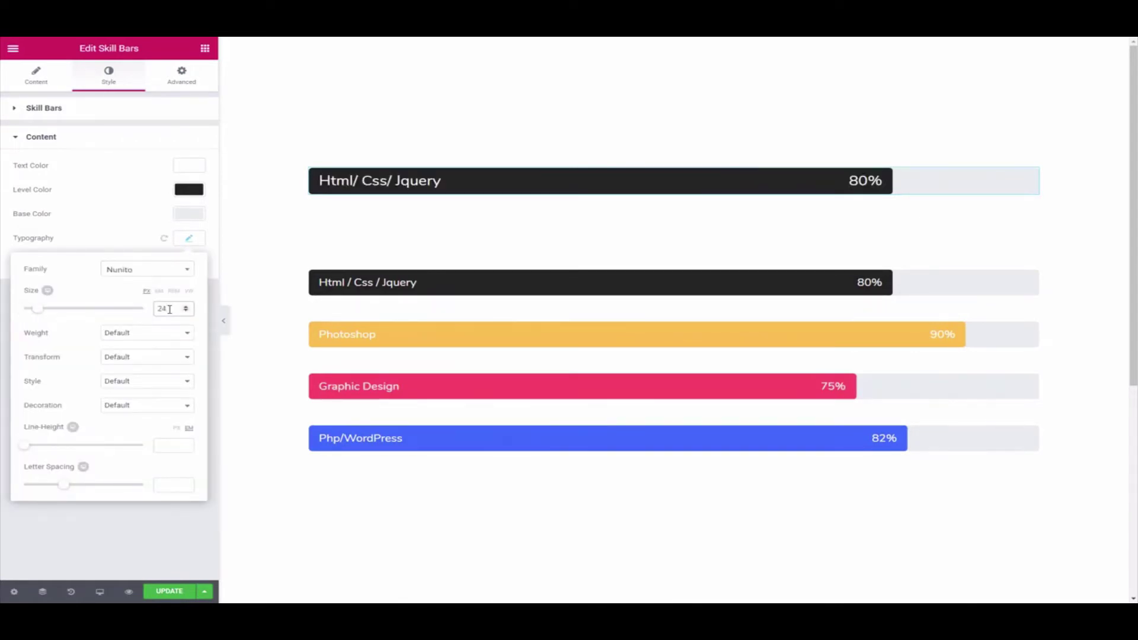
text(18)
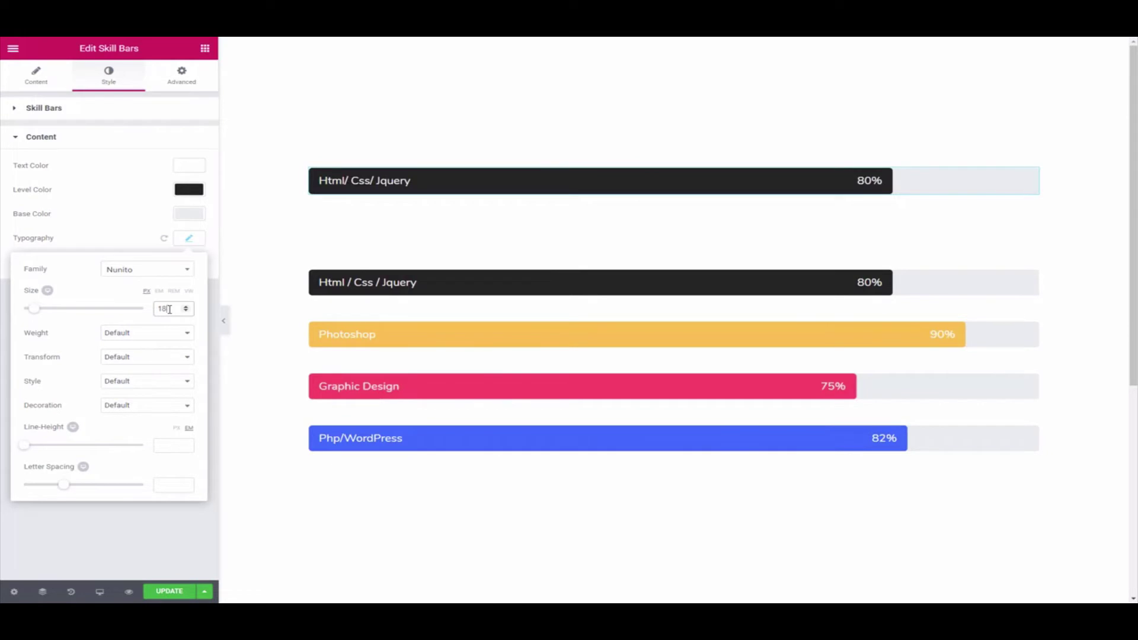
click(140, 332)
click(126, 377)
click(87, 222)
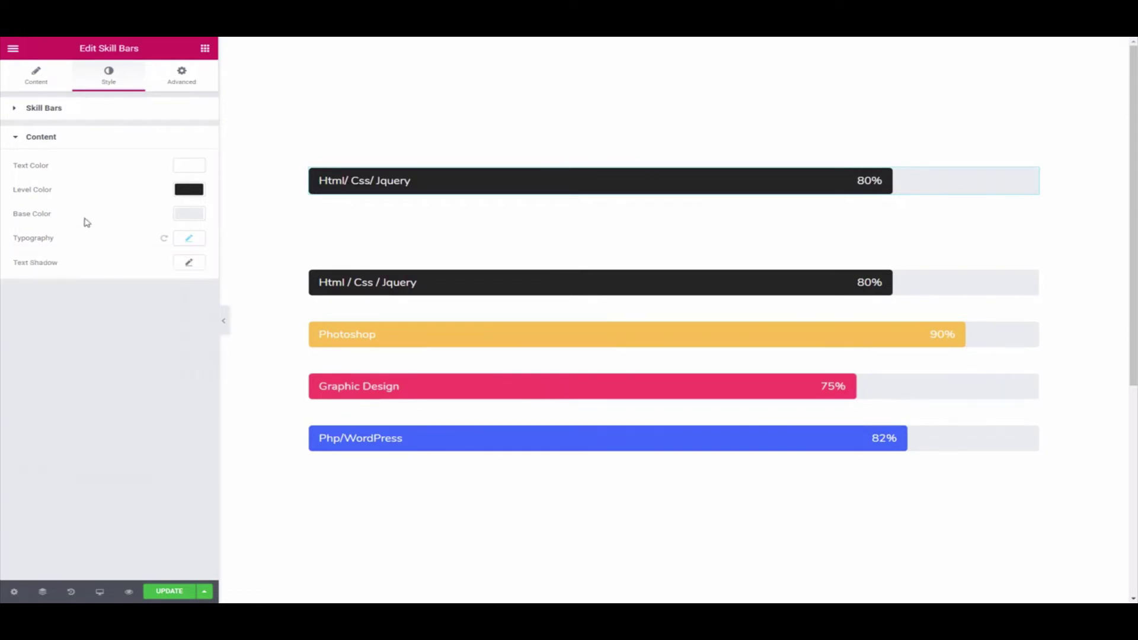
Add three more skill items below the "Html/ Css/ Jquery" skill
click(16, 140)
click(24, 110)
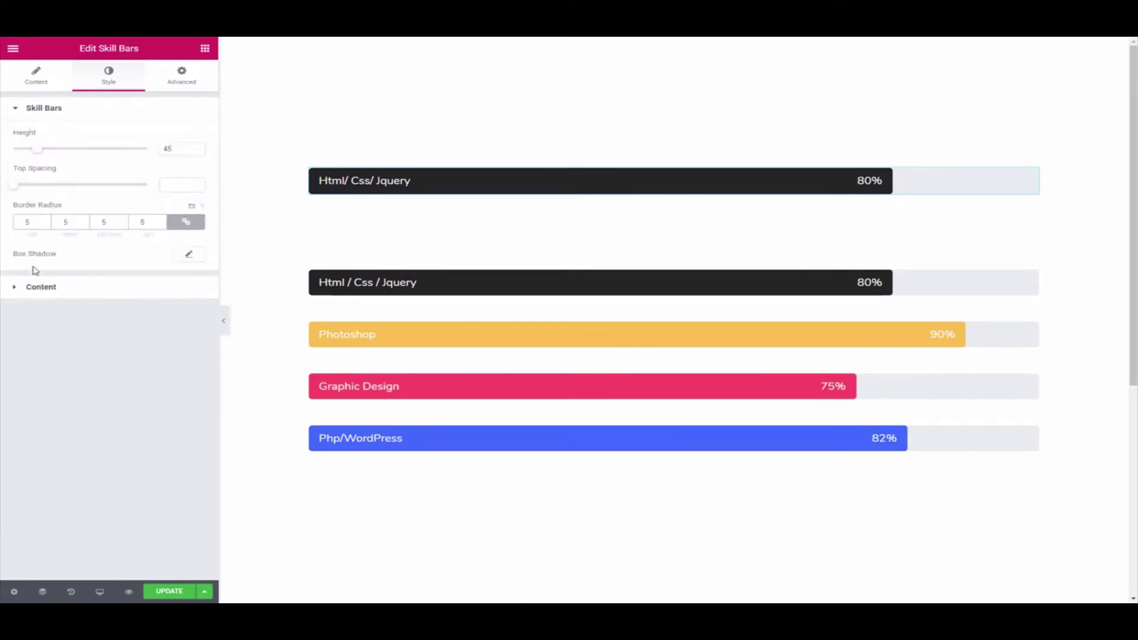
click(36, 76)
click(101, 209)
click(101, 350)
click(113, 376)
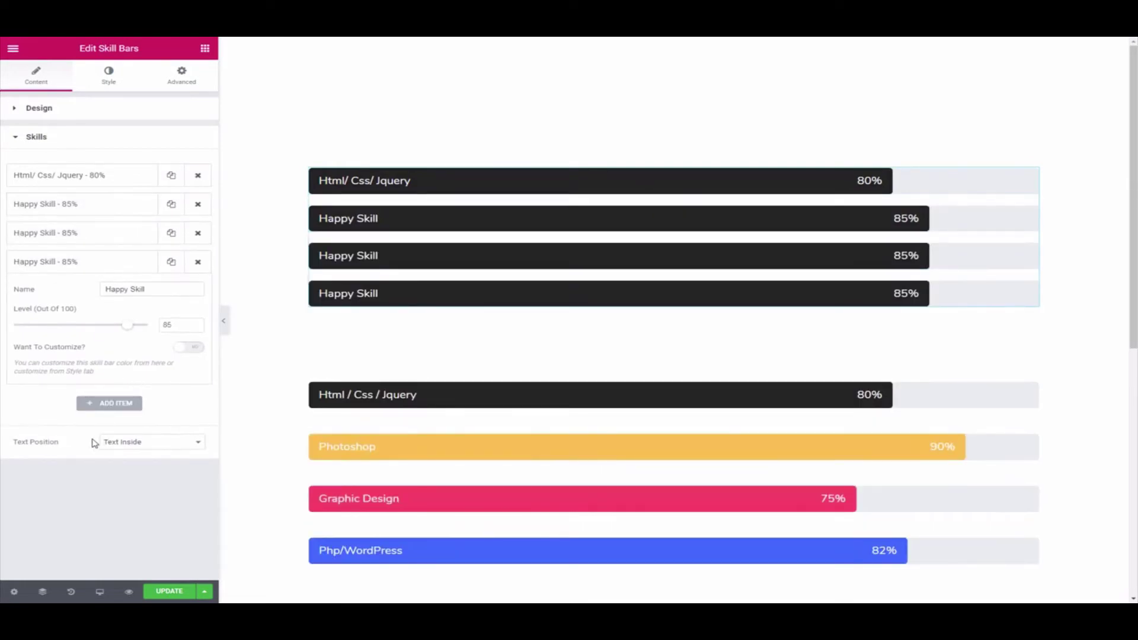
Increase the top spacing of the skill bars to match the gaps in the reference bars below
click(108, 76)
drag(13, 185, 38, 187)
scroll(122, 432, down, 1)
click(36, 76)
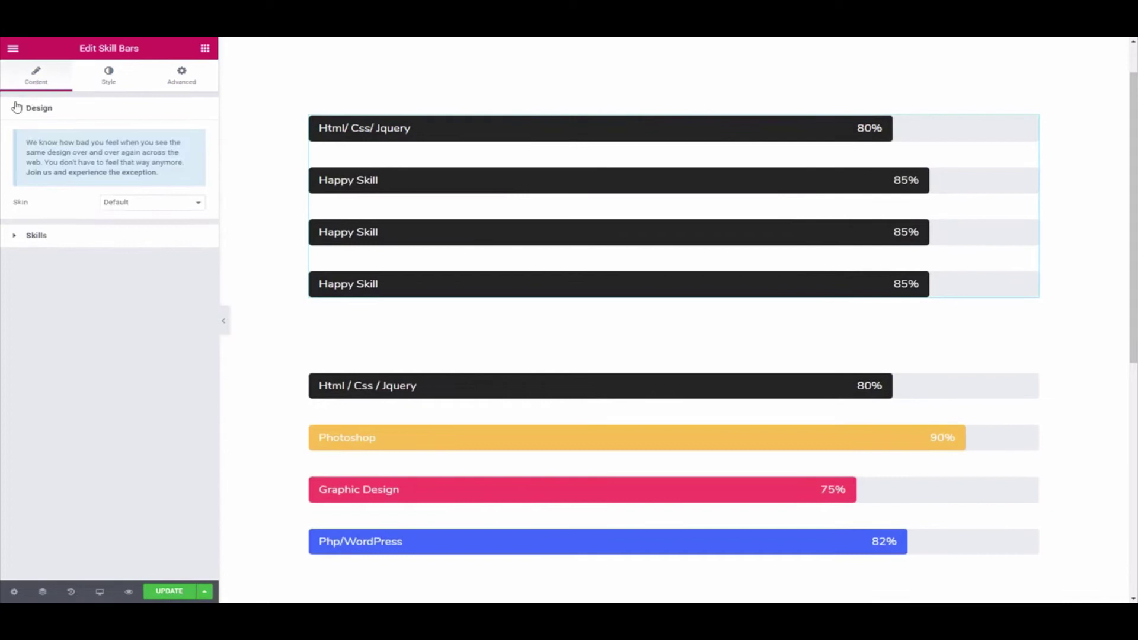
Rename the second skill as Photoshop and set its level to 90
click(16, 108)
click(36, 136)
click(45, 204)
triple_click(117, 231)
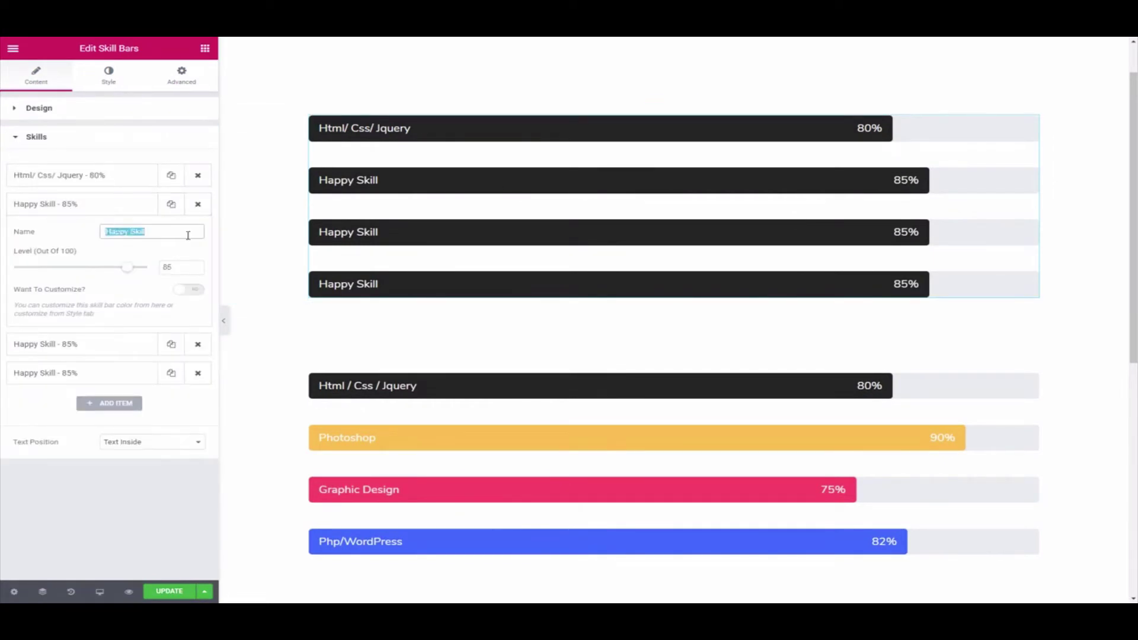
text(Photoshop)
double_click(168, 268)
text(90)
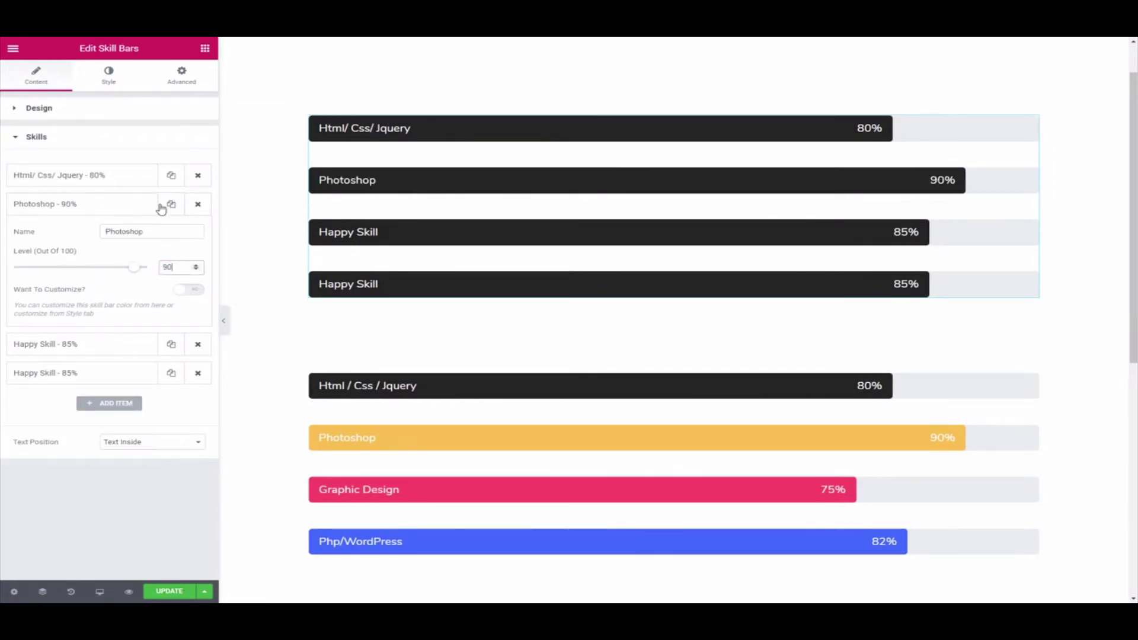
Rename the third skill as Graphic Design and set its level to 75
click(48, 343)
triple_click(130, 260)
text(Graphic Design)
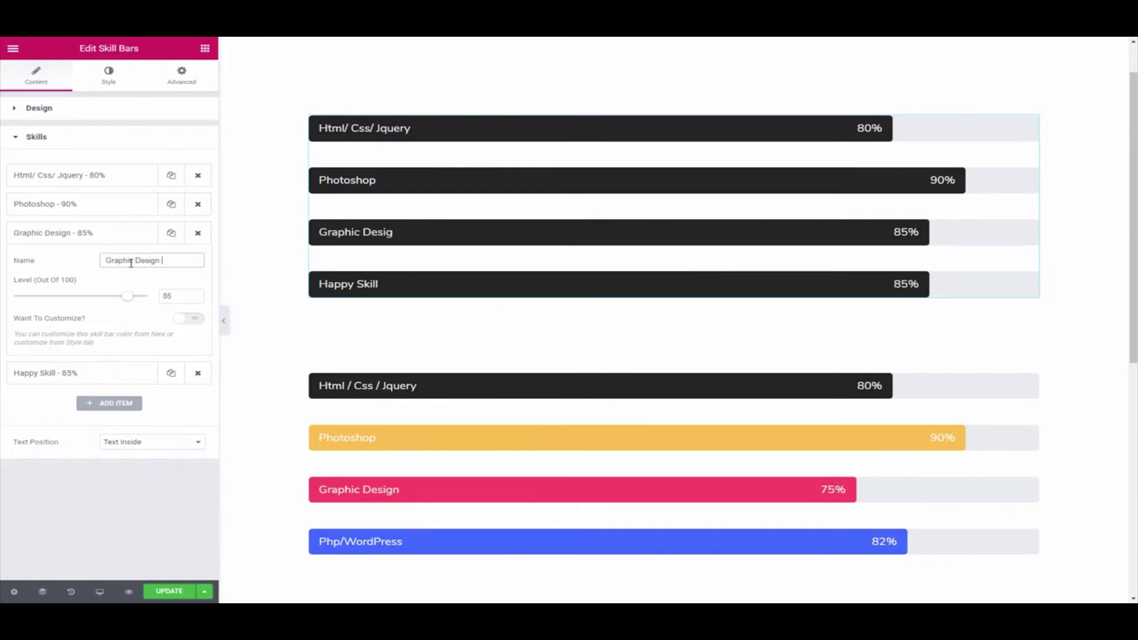
double_click(168, 296)
text(75)
Rename the fourth skill as "PHP/ WordPress" and set its level to 82
click(113, 373)
triple_click(113, 289)
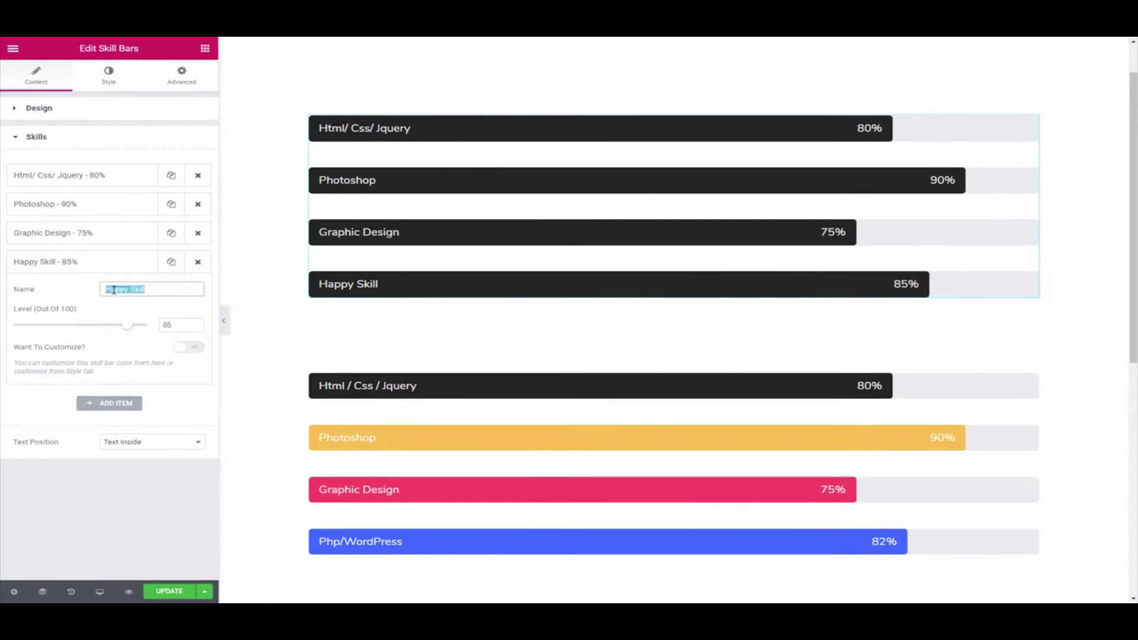
text(Php)
key(BackSpace)
key(BackSpace)
key(BackSpace)
text(PHP)
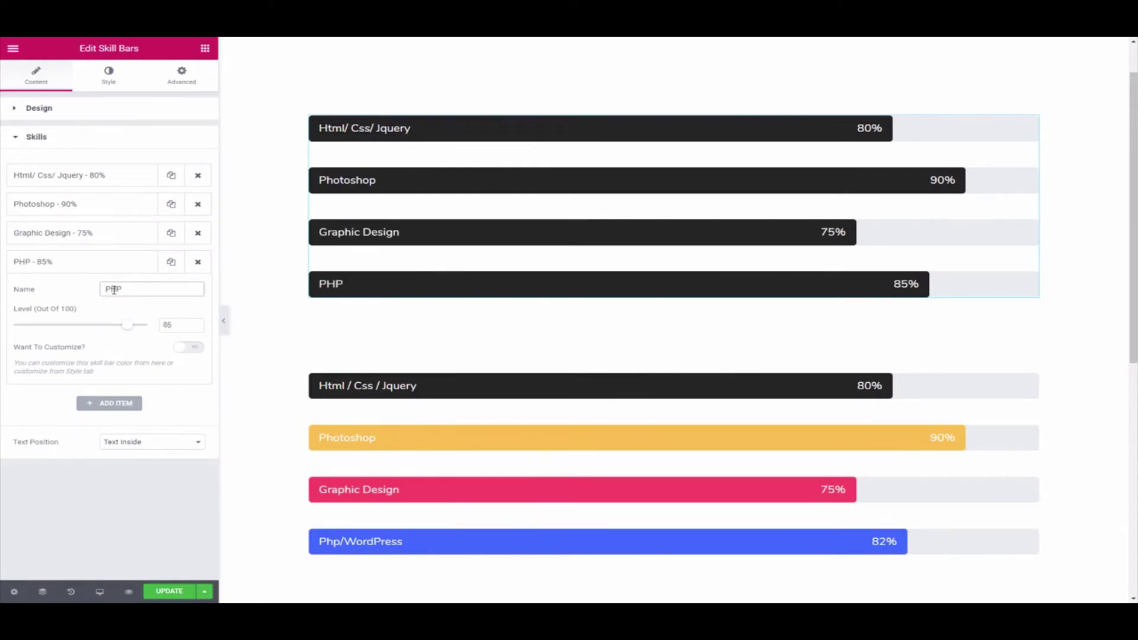
text(/ WordPress)
double_click(164, 323)
text(82)
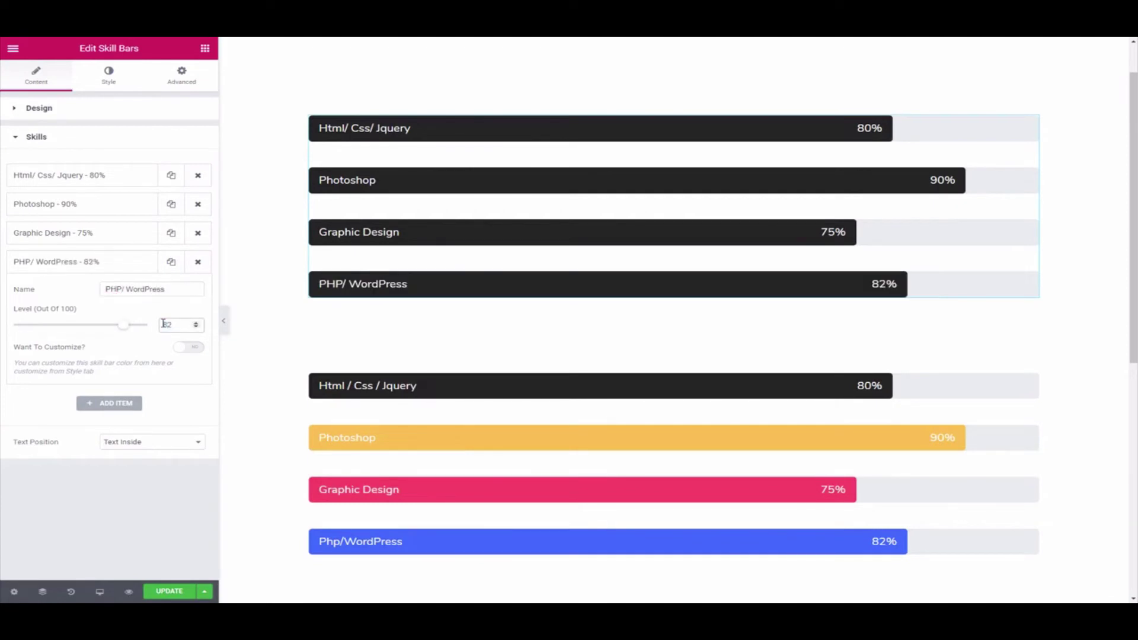
Change the name of the blue skill in the reference skill bars to PHP/WordPress
triple_click(360, 541)
click(36, 236)
click(37, 263)
click(121, 289)
key(BackSpace)
key(BackSpace)
text(HP/WordPress)
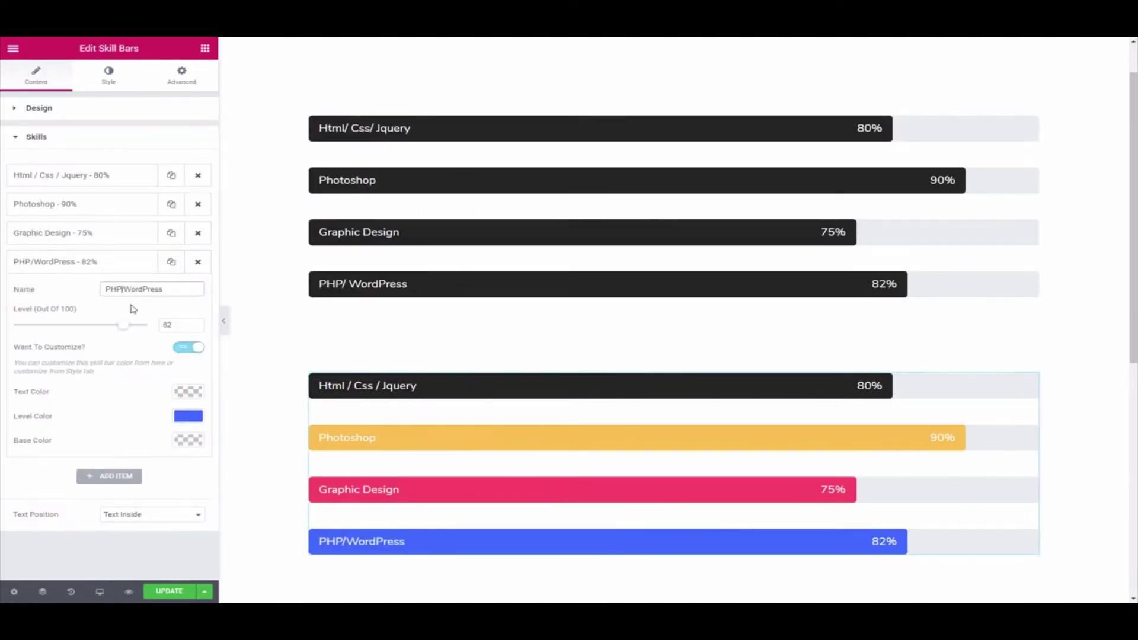
click(120, 263)
Select the yellow color's hex code in the default color palette for reuse on the Photoshop skill
click(357, 181)
click(36, 236)
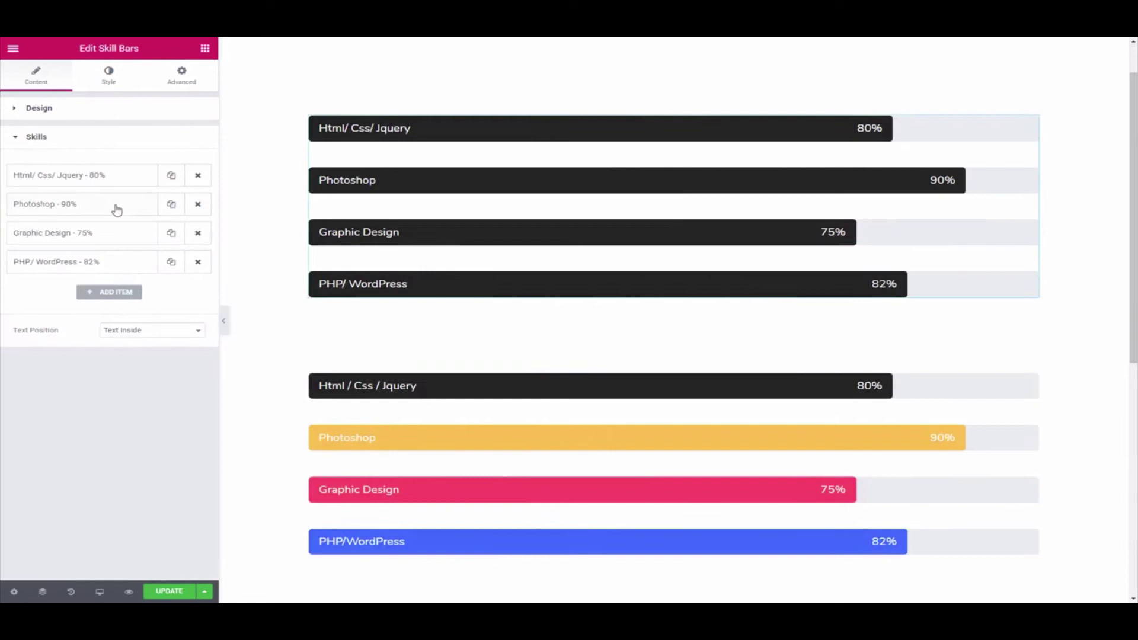
click(115, 206)
click(106, 79)
click(36, 81)
click(14, 49)
double_click(71, 130)
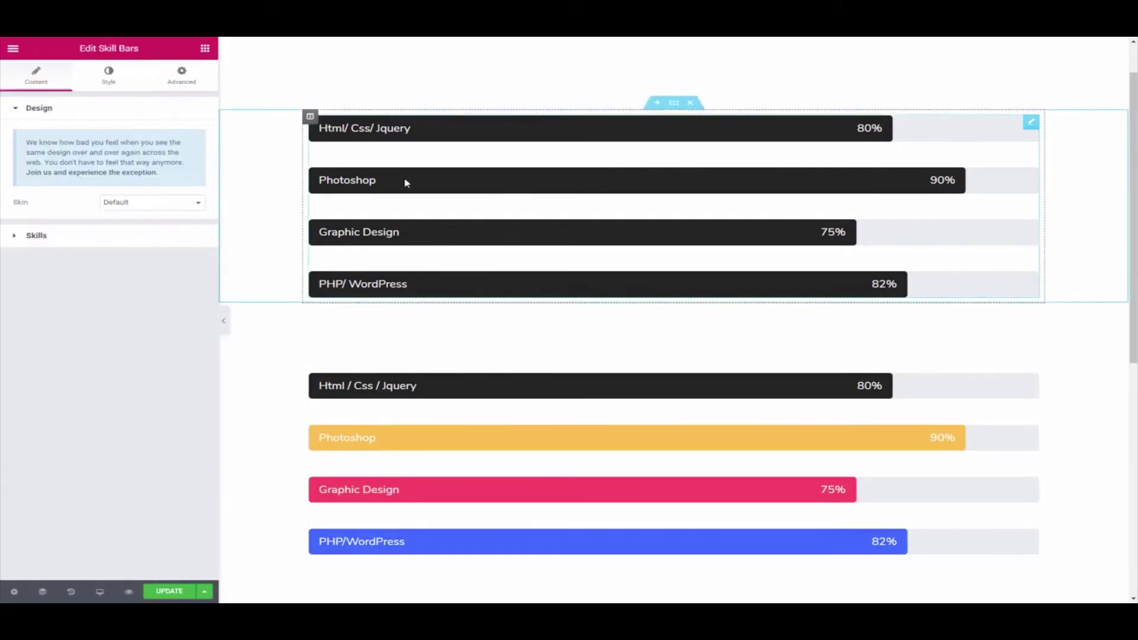
Enable customization for the Photoshop skill in the upper skill bars and paste the yellow hex code as its level color
click(108, 75)
click(41, 285)
click(189, 165)
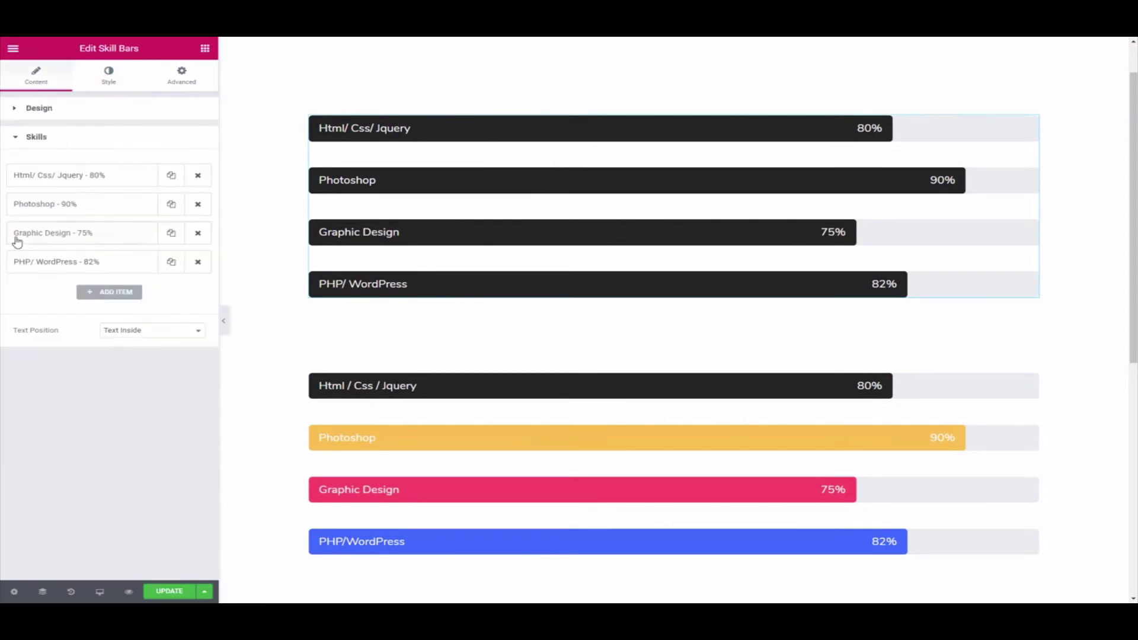
click(111, 206)
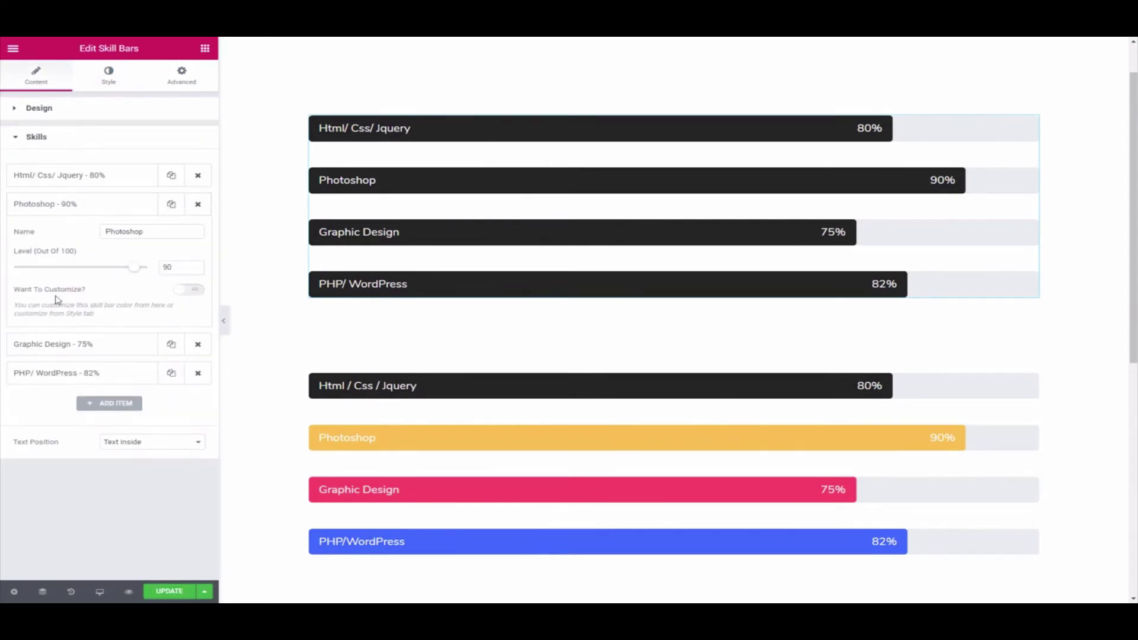
click(197, 290)
click(188, 358)
key(ctrl+v)
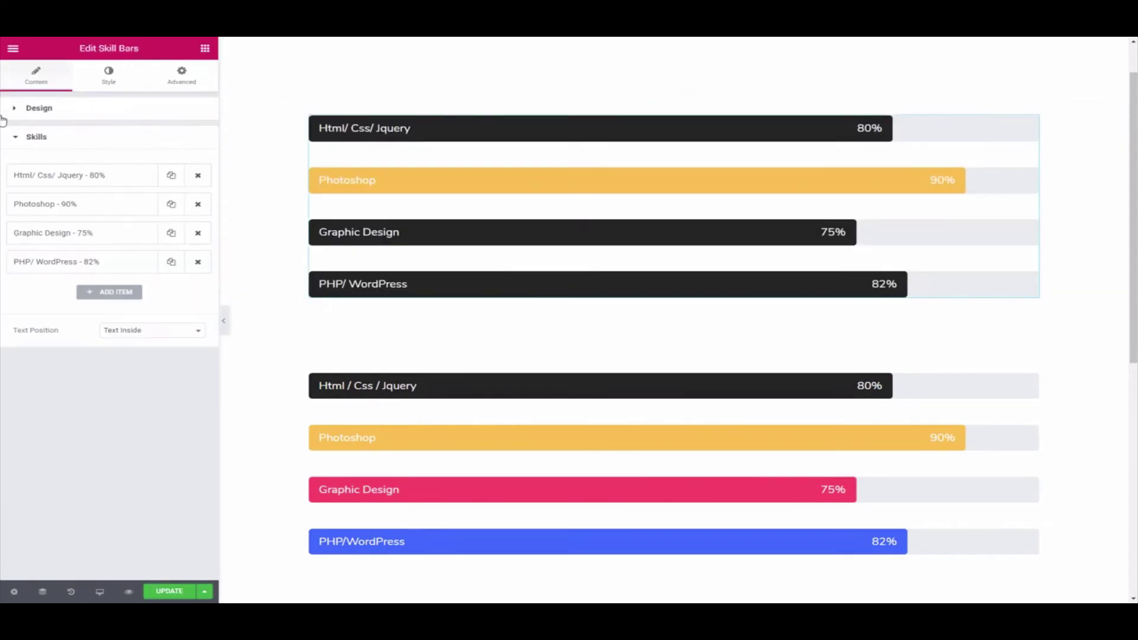
Enable customization for the Graphic Design skill and set its level color to the default palette's pink
click(53, 238)
click(188, 318)
click(193, 388)
key(ctrl+v)
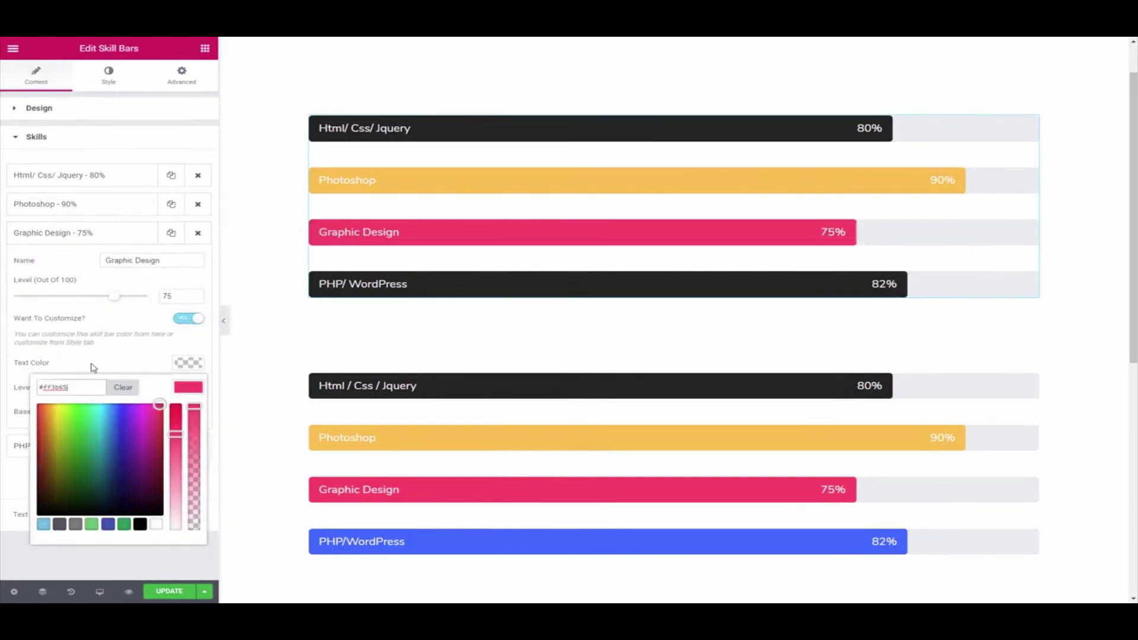
click(93, 367)
Enable customization for the PHP/ WordPress skill and paste the reference bar's blue as its level color
click(14, 141)
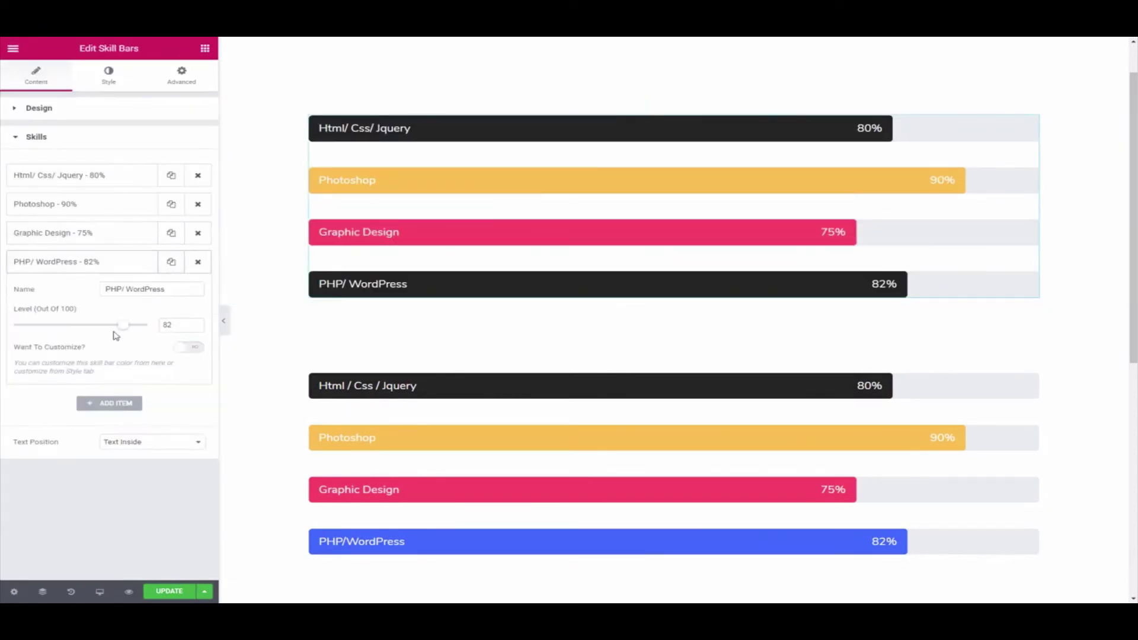
click(189, 347)
click(189, 416)
drag(66, 416, 10, 419)
click(189, 416)
double_click(55, 415)
key(ctrl+v)
click(71, 390)
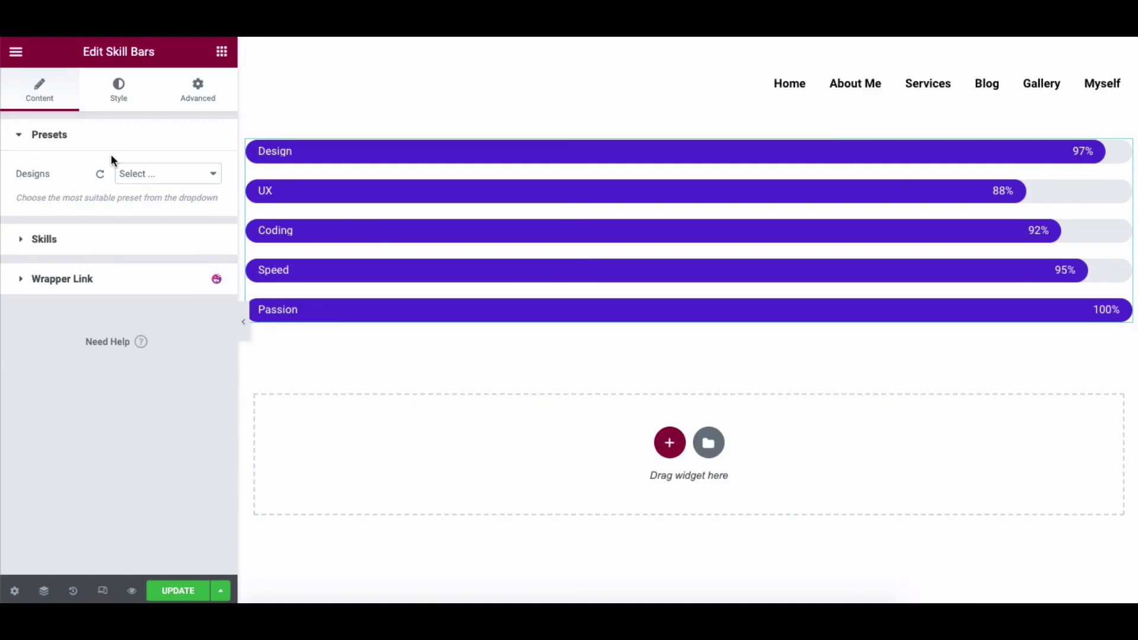
Try the Design 1, Design 2 and Design 3 presets on the five-skill Skill Bars widget
click(158, 177)
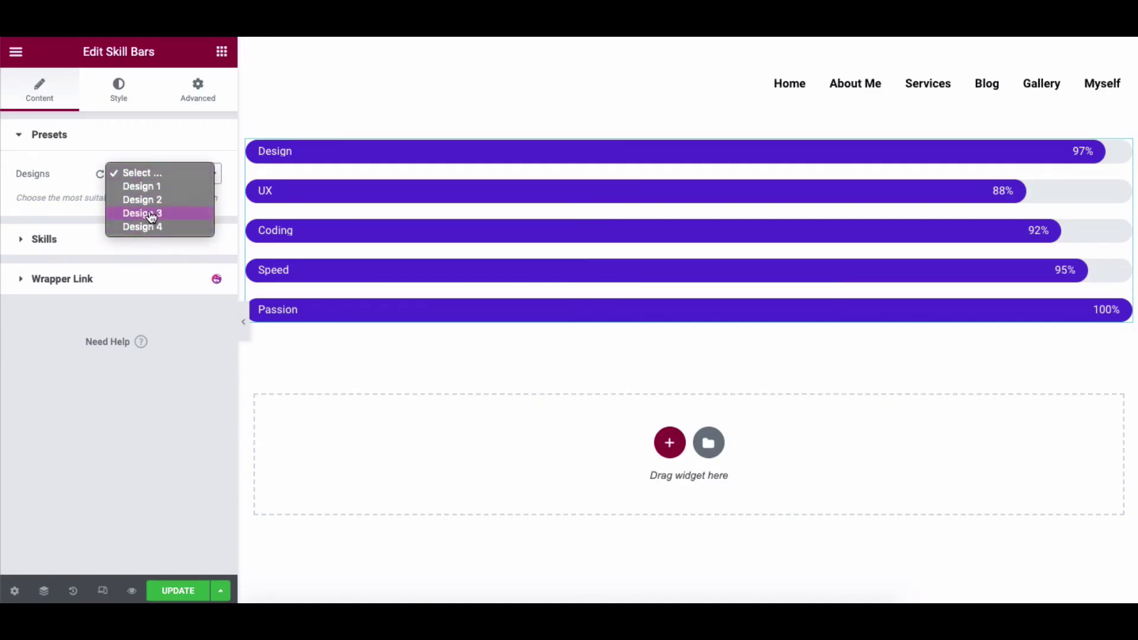
click(151, 193)
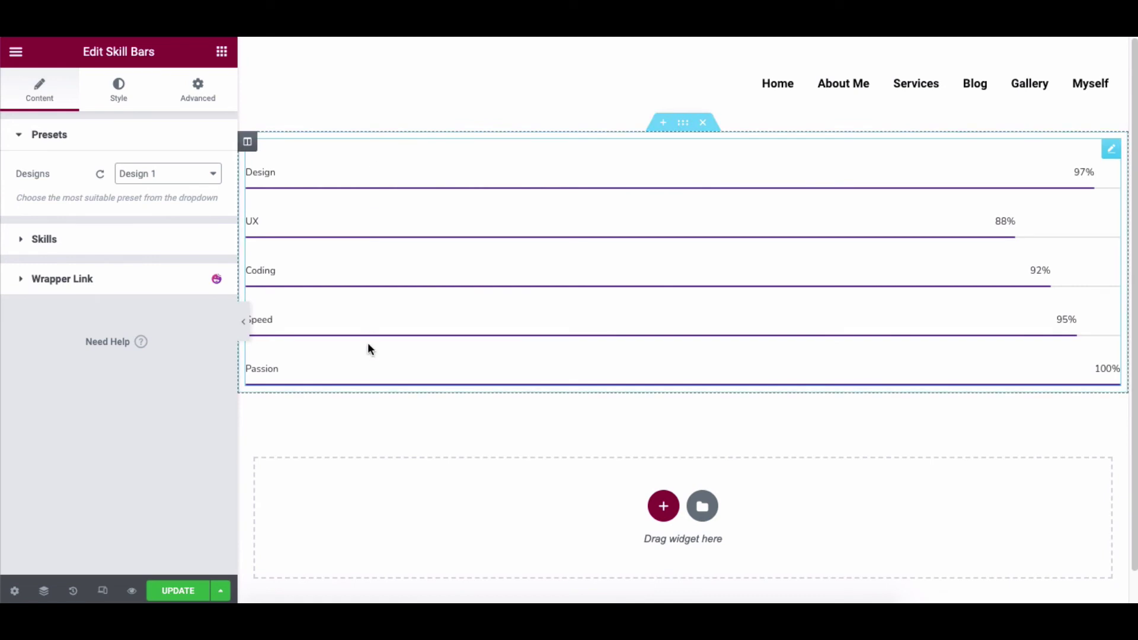
click(187, 174)
click(160, 184)
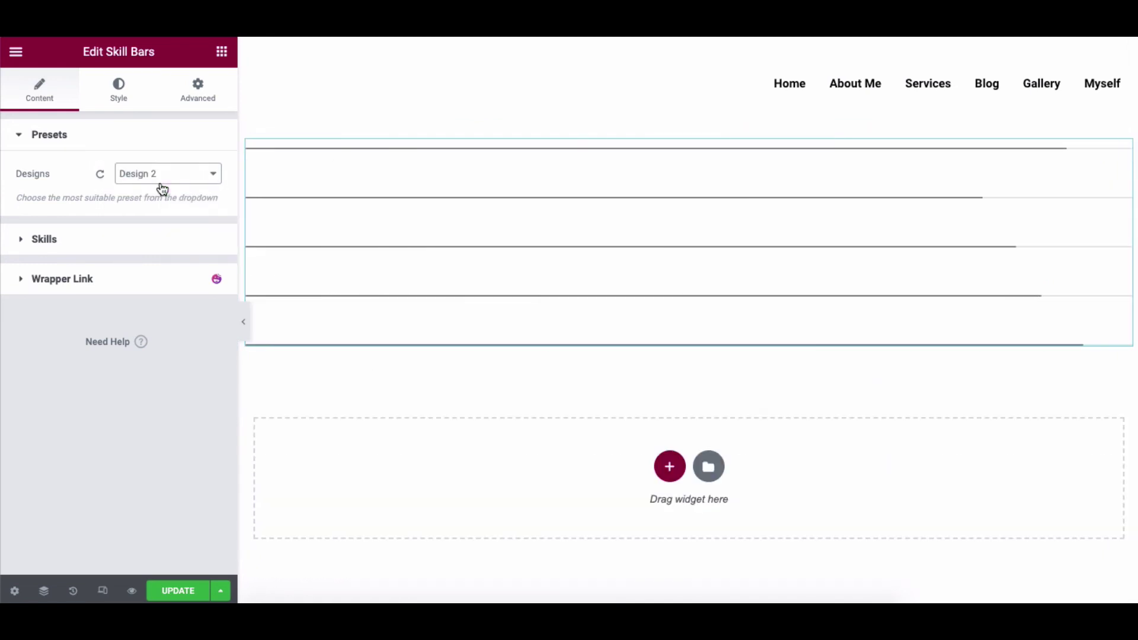
click(163, 180)
click(157, 188)
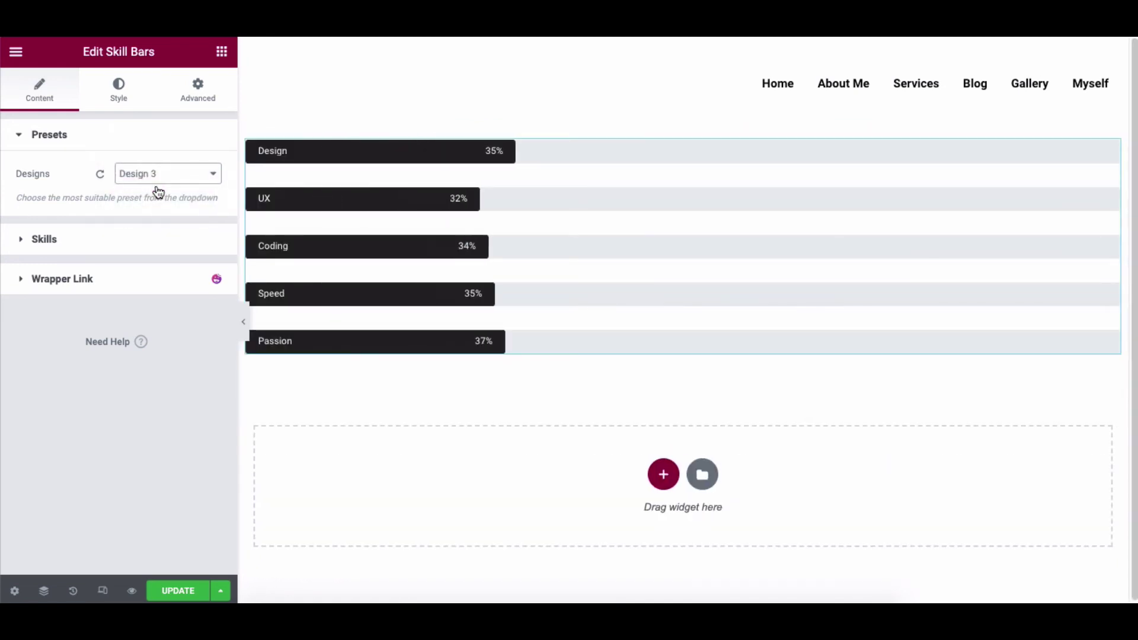
Apply the Design 4 preset to the five-skill Skill Bars widget
click(158, 178)
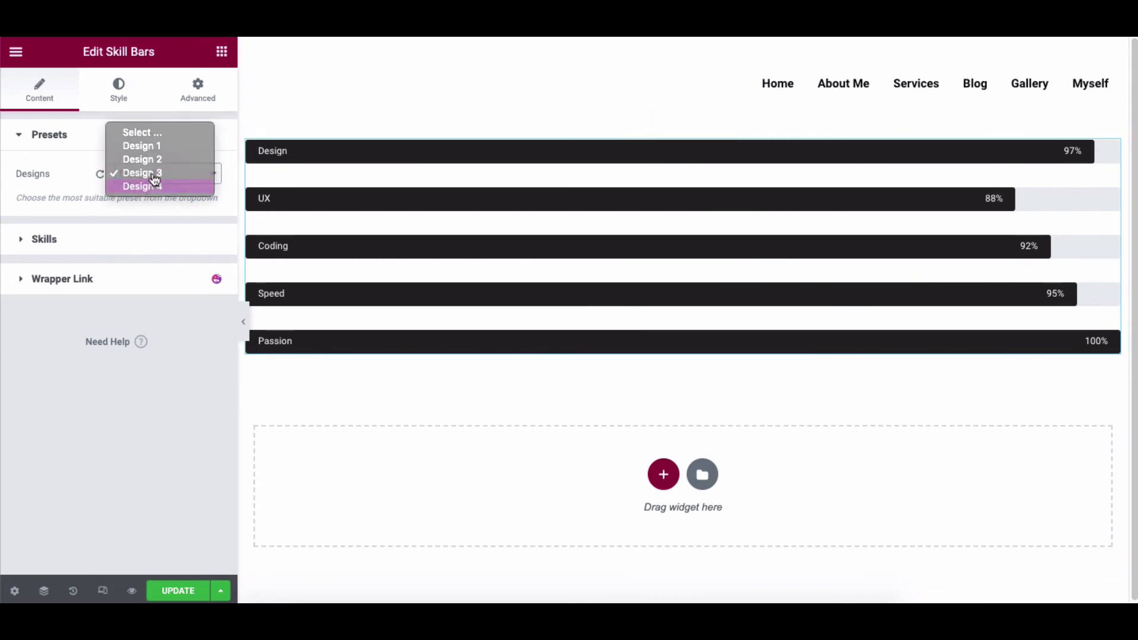
click(156, 186)
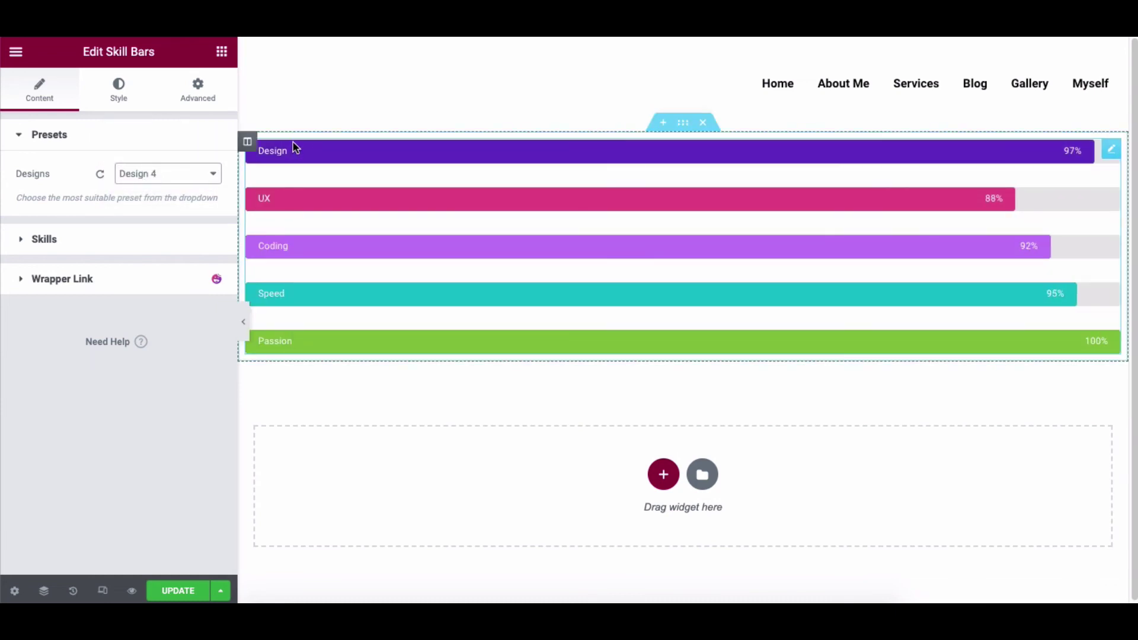
click(174, 142)
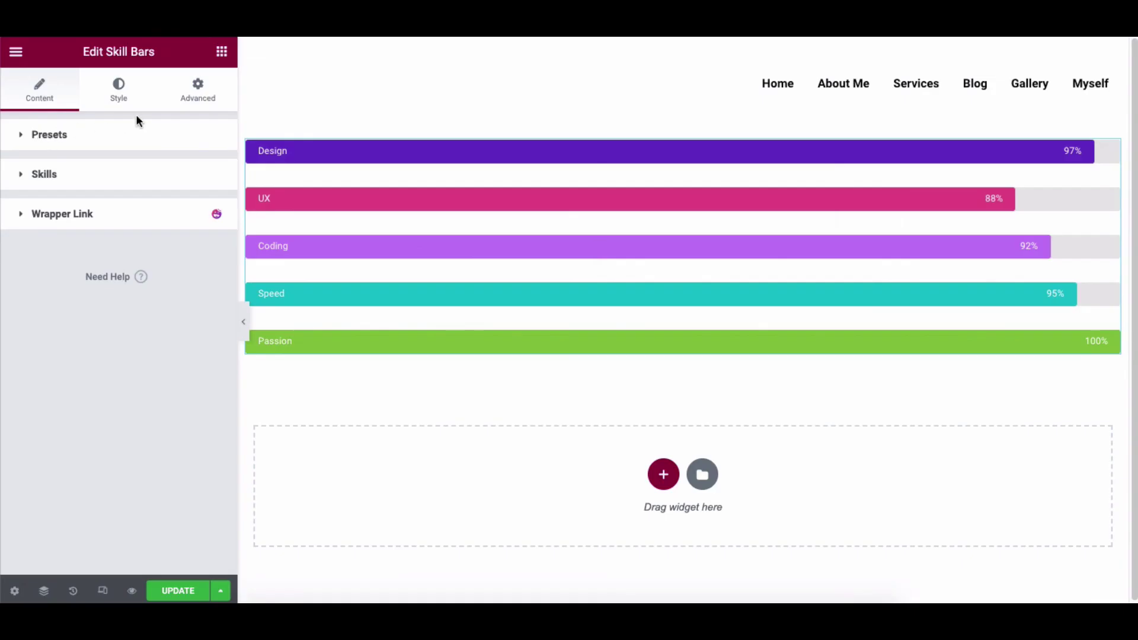
Examine the Skill Bars widget's advanced margin, padding, Z-Index and CSS settings
click(195, 94)
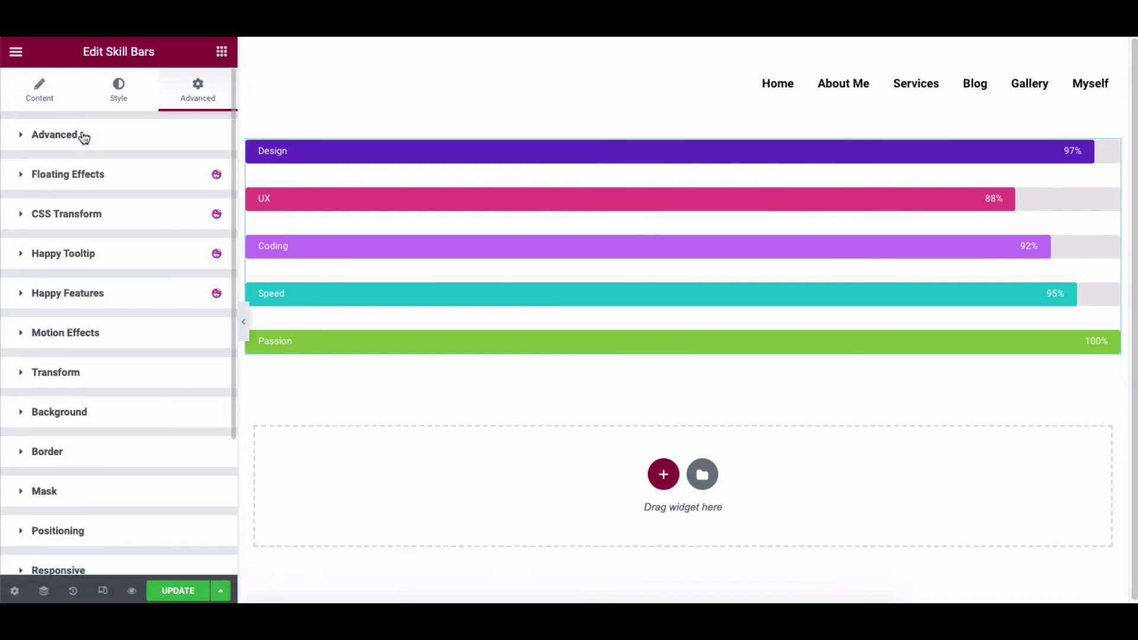
click(84, 137)
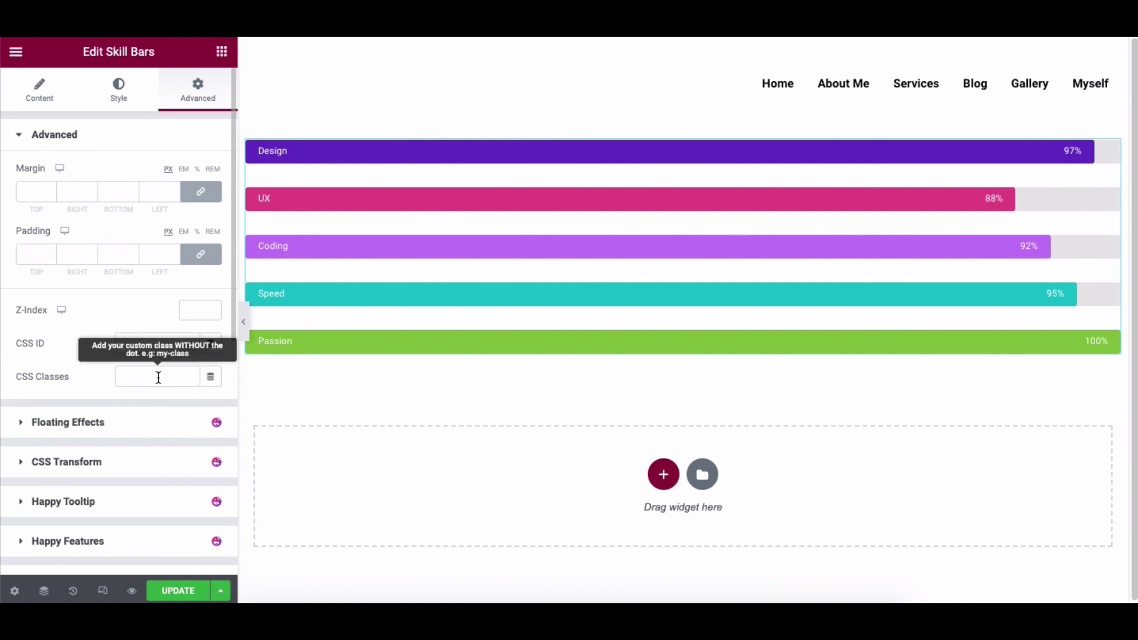
click(117, 144)
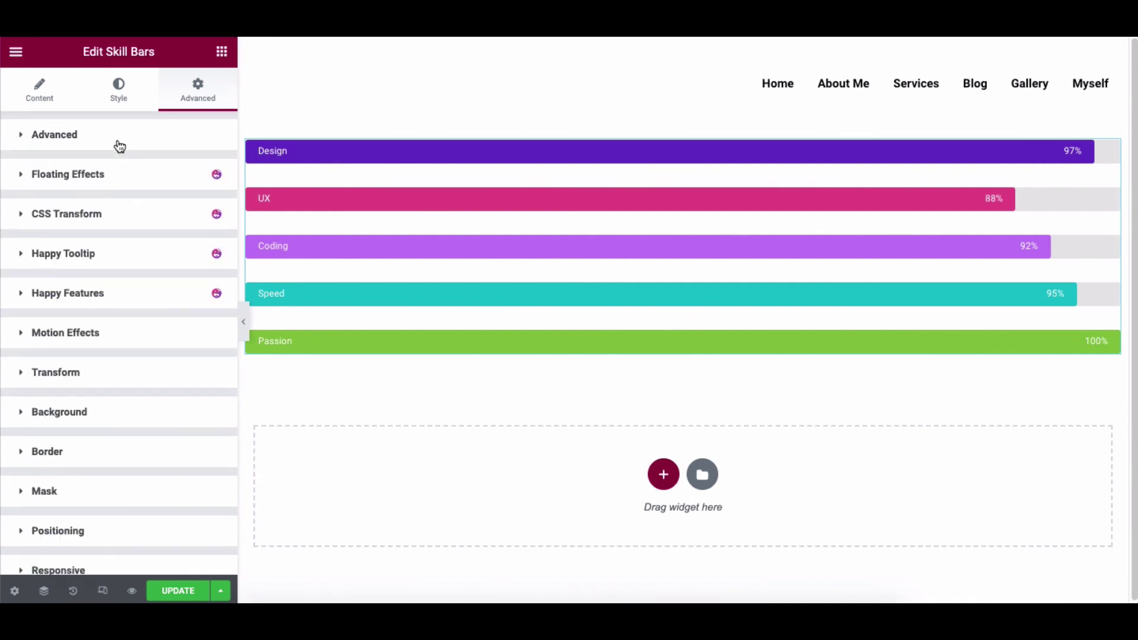